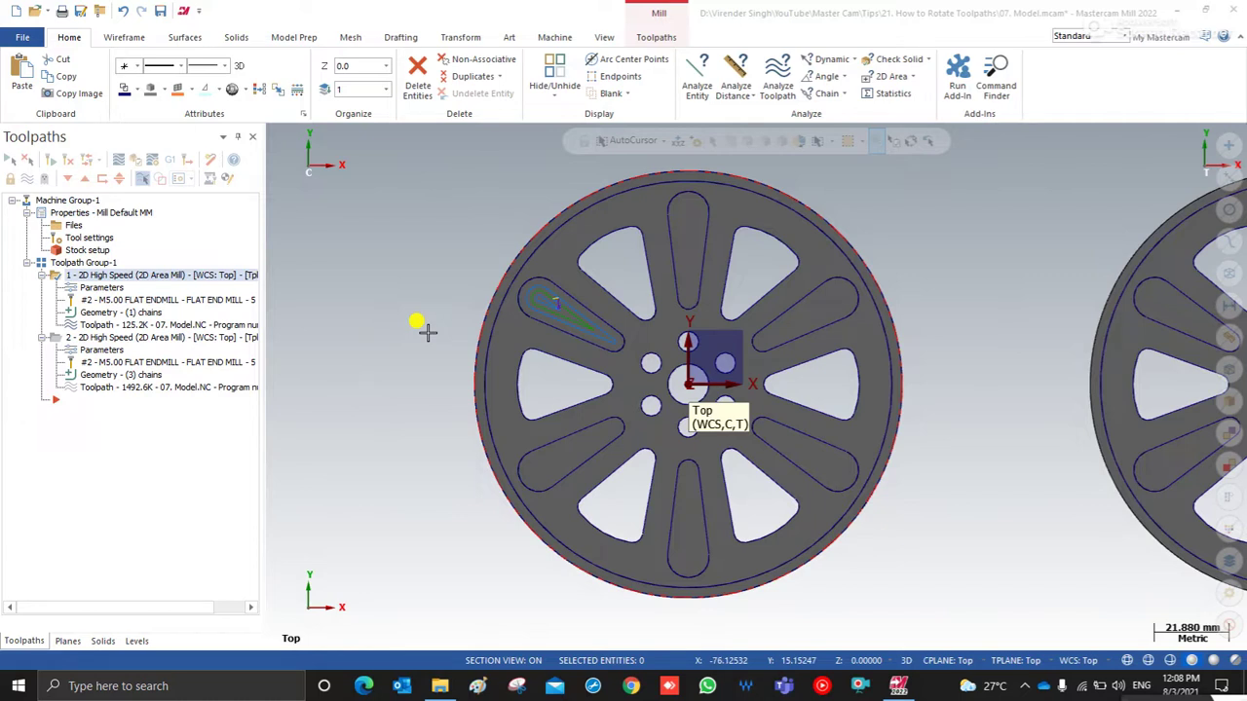
# Examine the wheel model and its single spoke-pocket toolpath from tilted and top views.
pyautogui.moveTo(567, 377); pyautogui.dragTo(581, 384, button='middle')
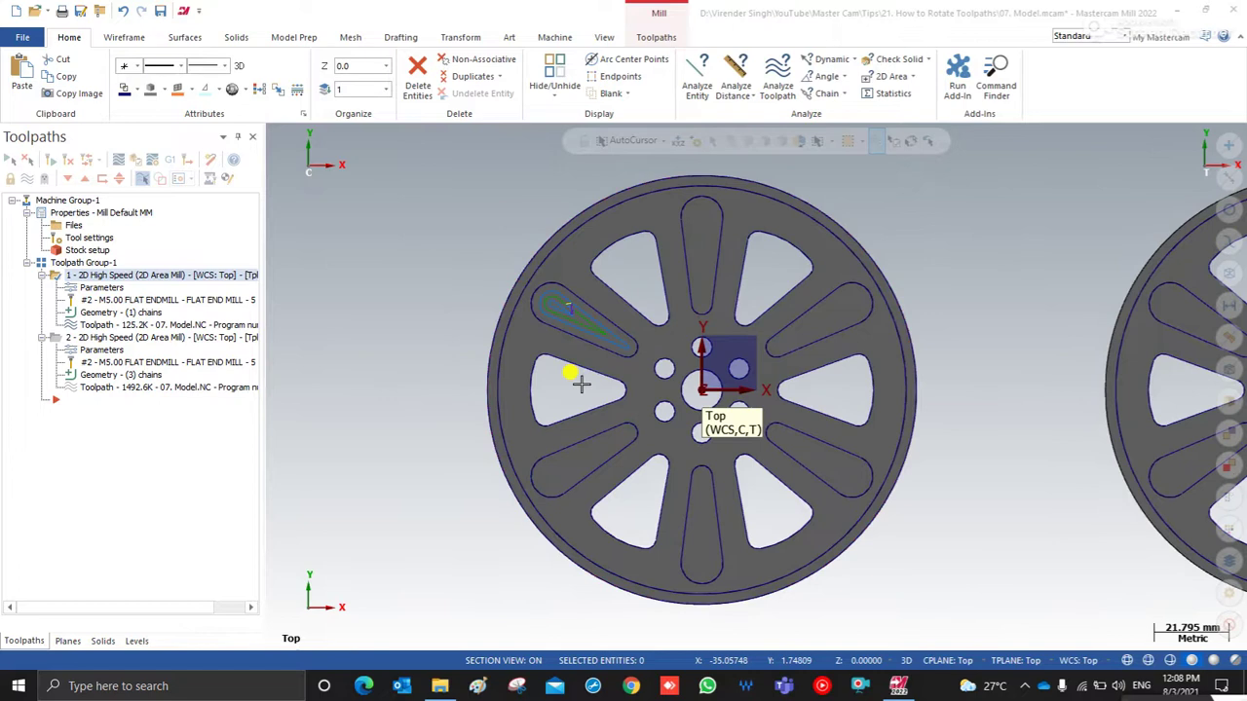
pyautogui.scroll(1, 643, 296)
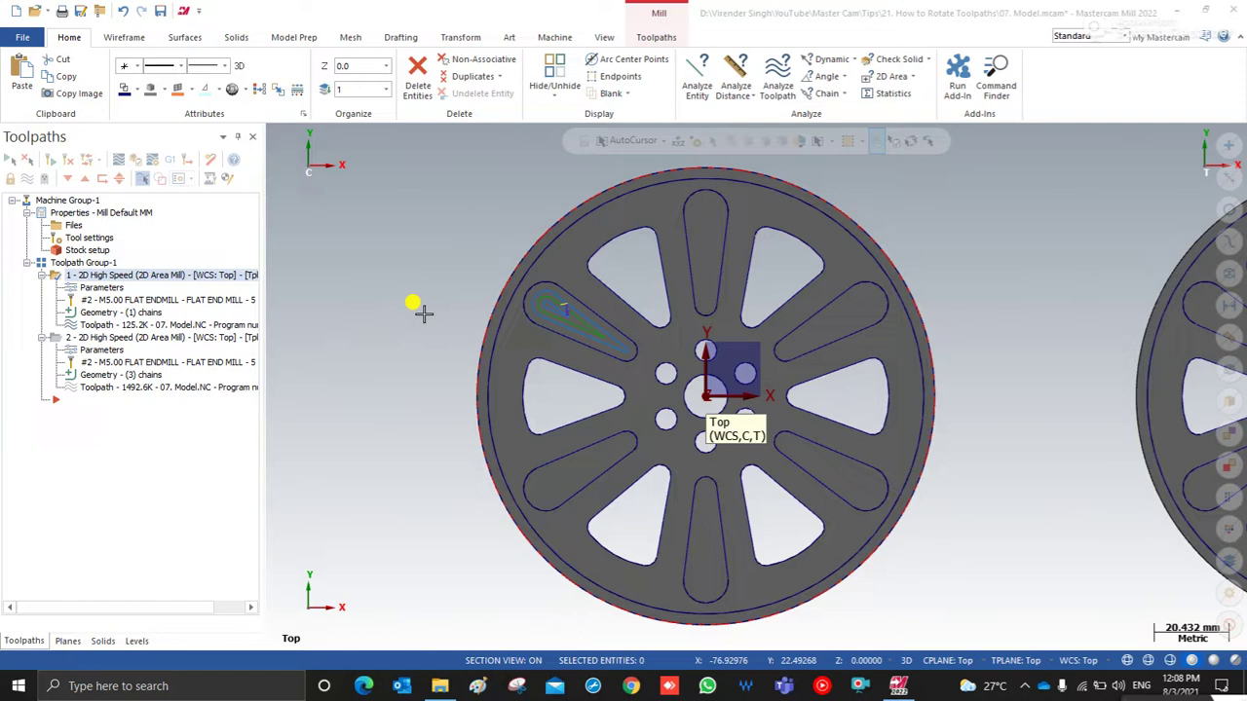
pyautogui.moveTo(422, 311); pyautogui.dragTo(460, 282, button='middle')
pyautogui.rightClick(430, 210)
pyautogui.click(449, 351)
pyautogui.rightClick(399, 292)
pyautogui.click(431, 361)
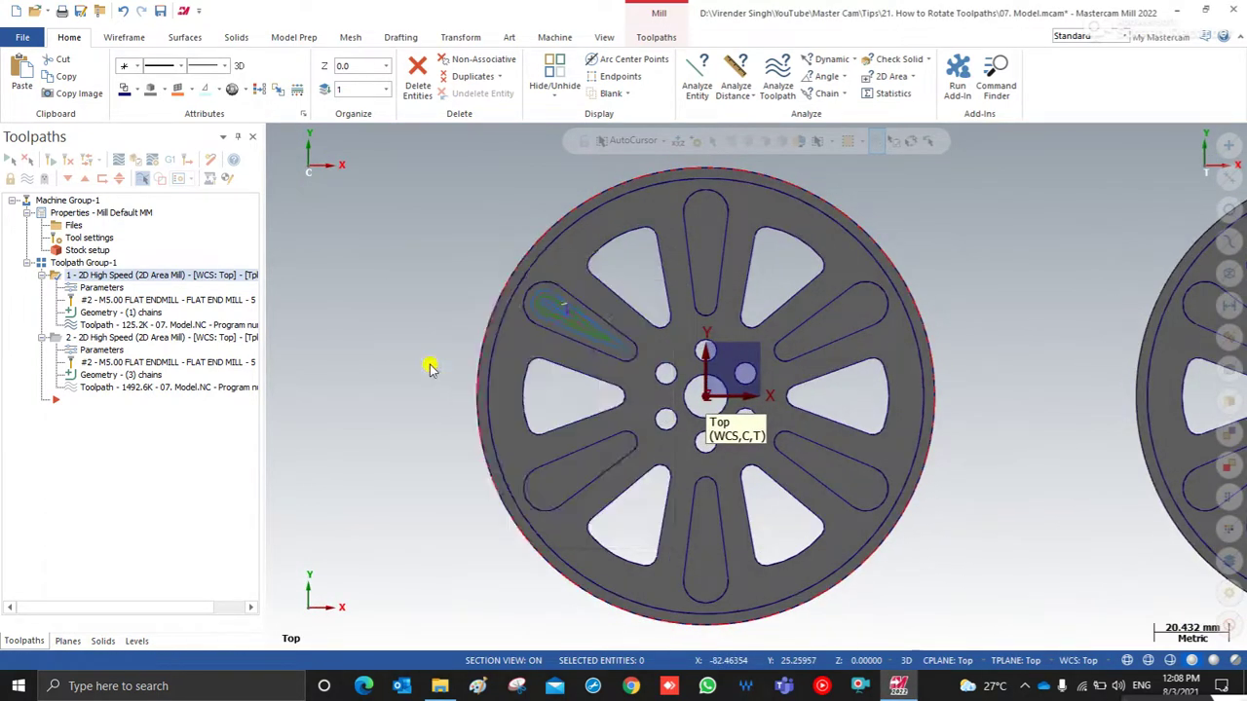
pyautogui.scroll(-6, 780, 362)
pyautogui.scroll(3, 434, 366)
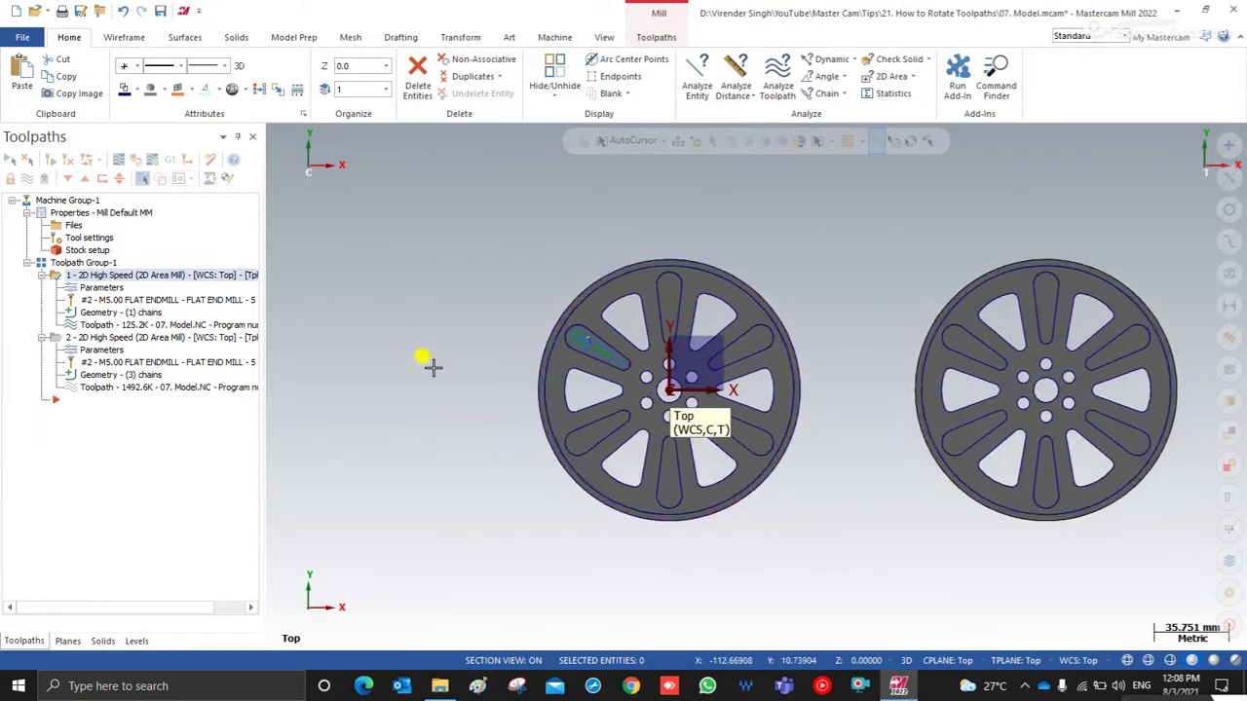
pyautogui.scroll(1, 585, 360)
pyautogui.scroll(1, 721, 409)
# Inspect the first 2D Area Mill toolpath against the wheel's other narrow pockets from several angles, ending in the top view.
pyautogui.click(656, 37)
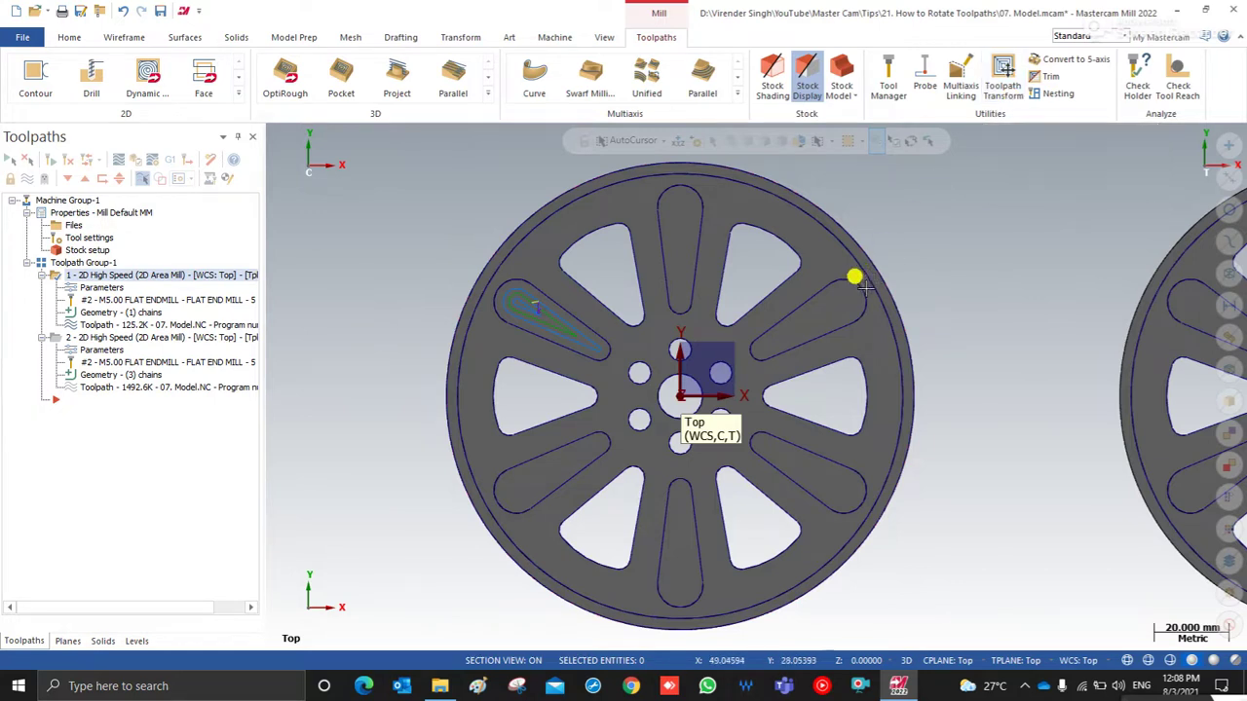
pyautogui.scroll(-1, 740, 363)
pyautogui.moveTo(910, 361); pyautogui.dragTo(950, 256, button='middle')
pyautogui.rightClick(950, 257)
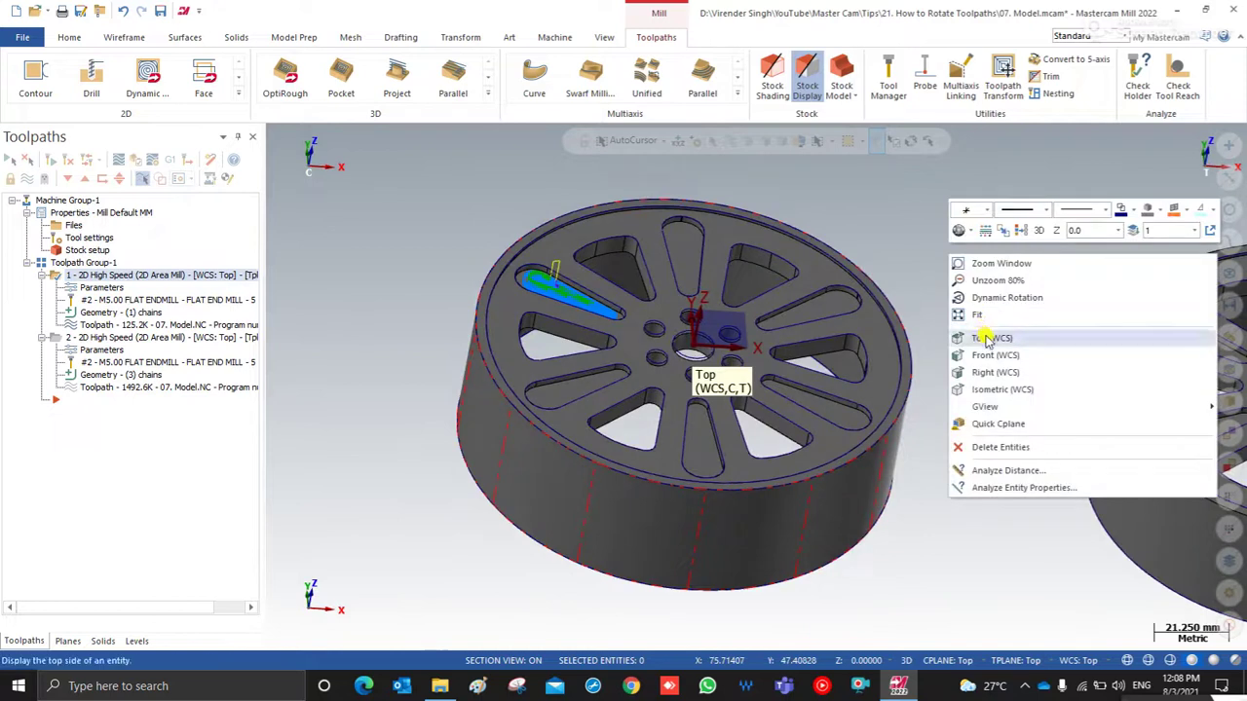
pyautogui.click(982, 329)
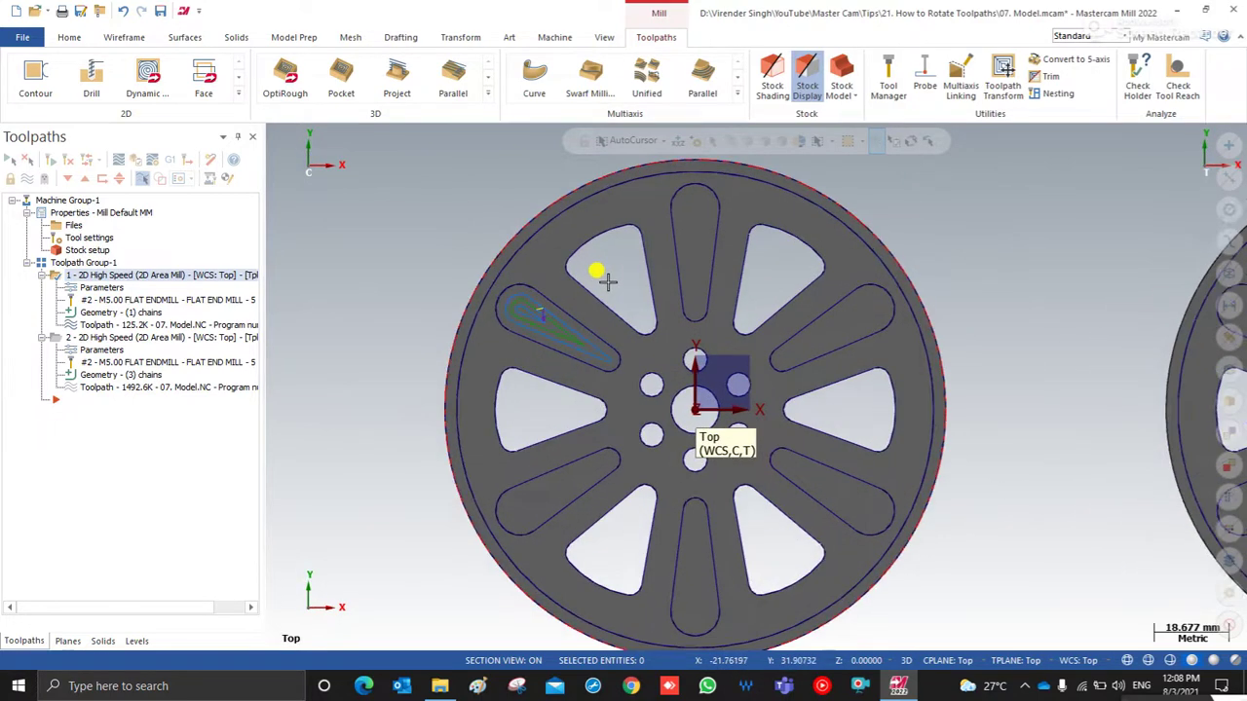
pyautogui.scroll(-2, 612, 275)
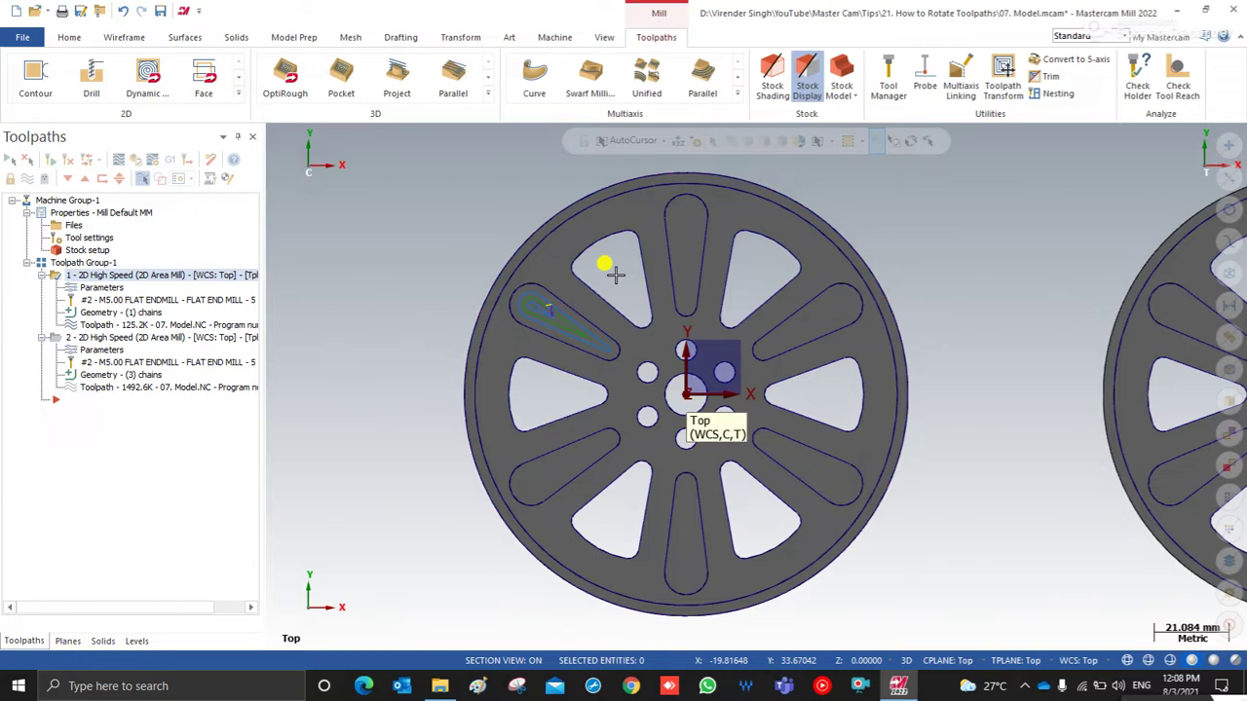
pyautogui.moveTo(451, 326); pyautogui.dragTo(495, 277, button='middle')
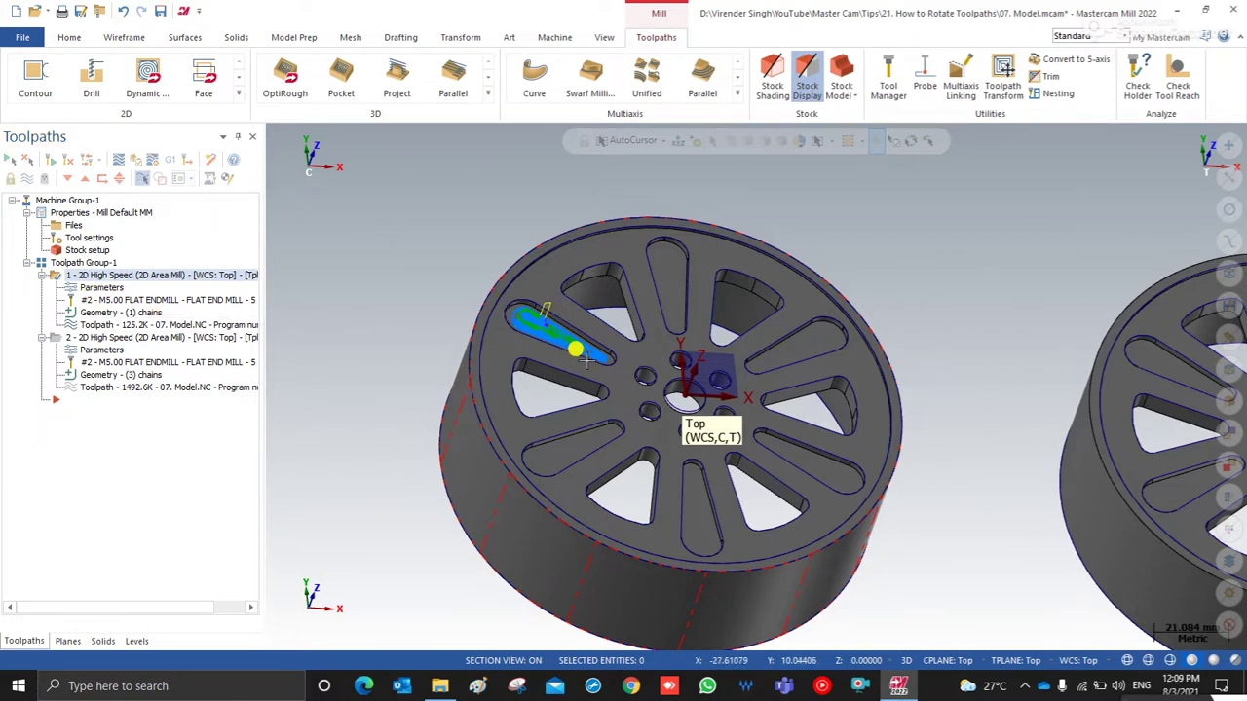
pyautogui.scroll(2, 587, 360)
pyautogui.moveTo(588, 359); pyautogui.dragTo(552, 392, button='middle')
pyautogui.scroll(5, 579, 346)
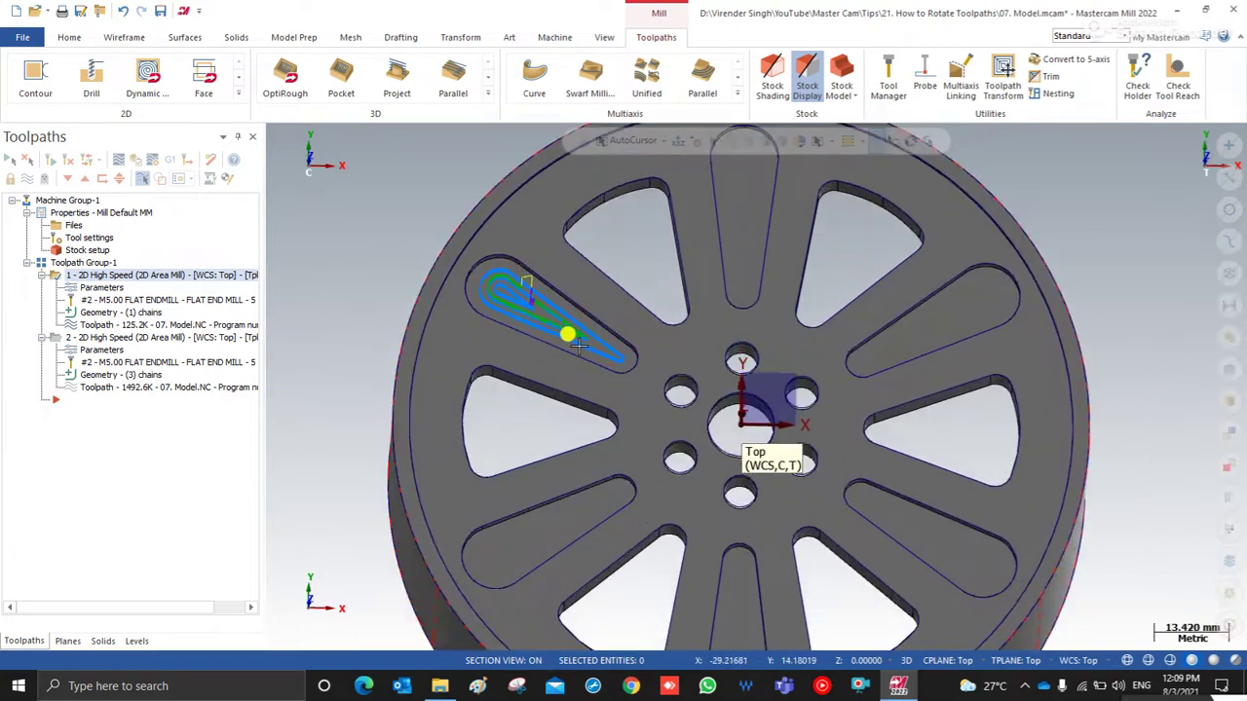
pyautogui.scroll(-5, 493, 267)
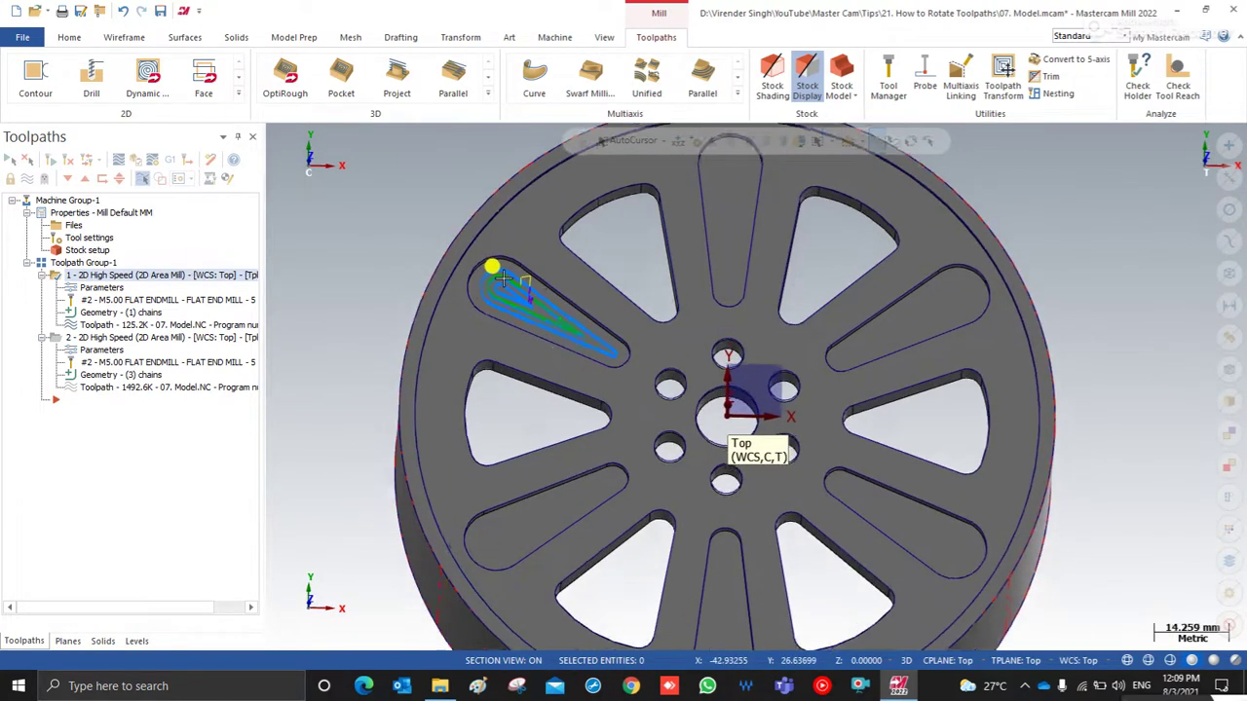
pyautogui.moveTo(631, 326); pyautogui.dragTo(672, 181, button='middle')
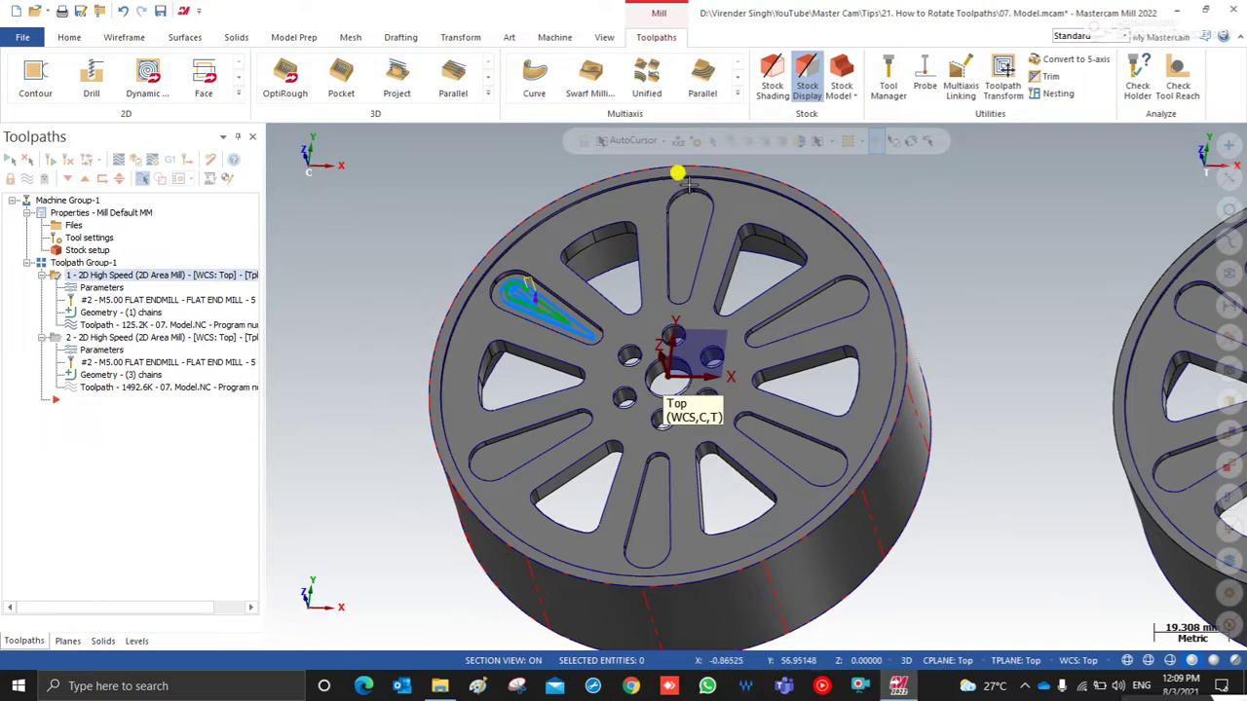
pyautogui.moveTo(672, 249); pyautogui.dragTo(710, 255, button='middle')
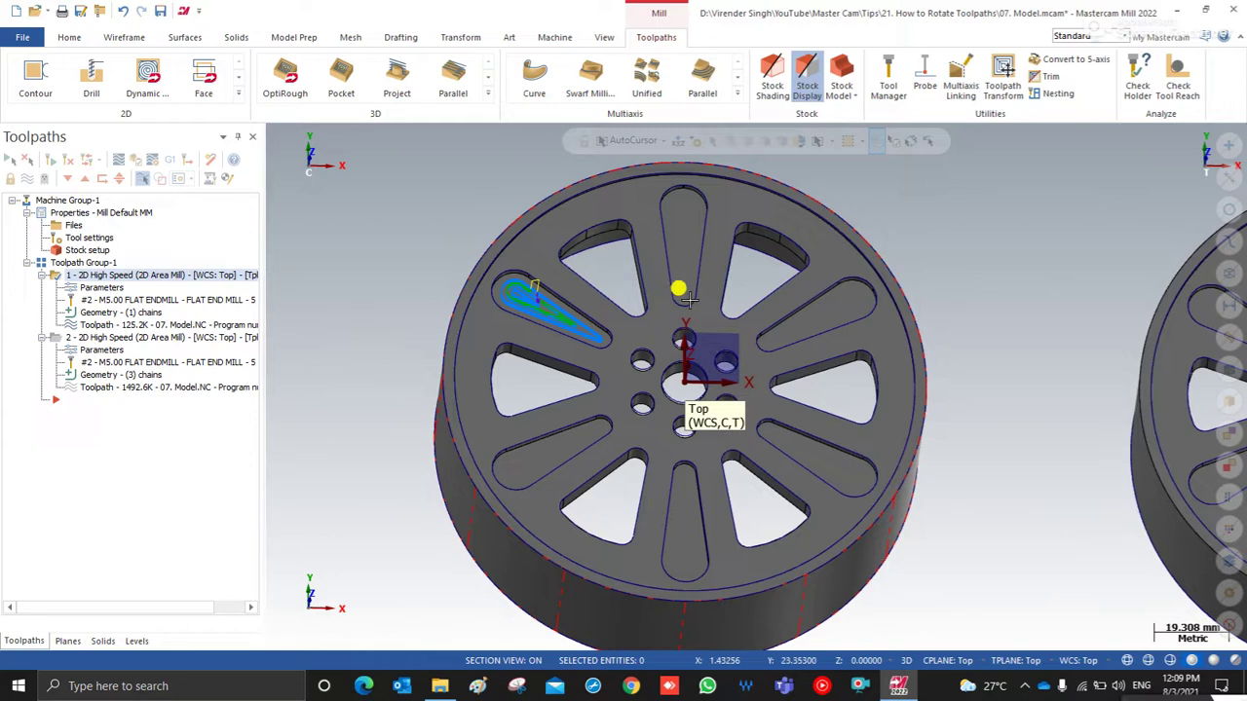
pyautogui.moveTo(685, 294); pyautogui.dragTo(689, 299, button='middle')
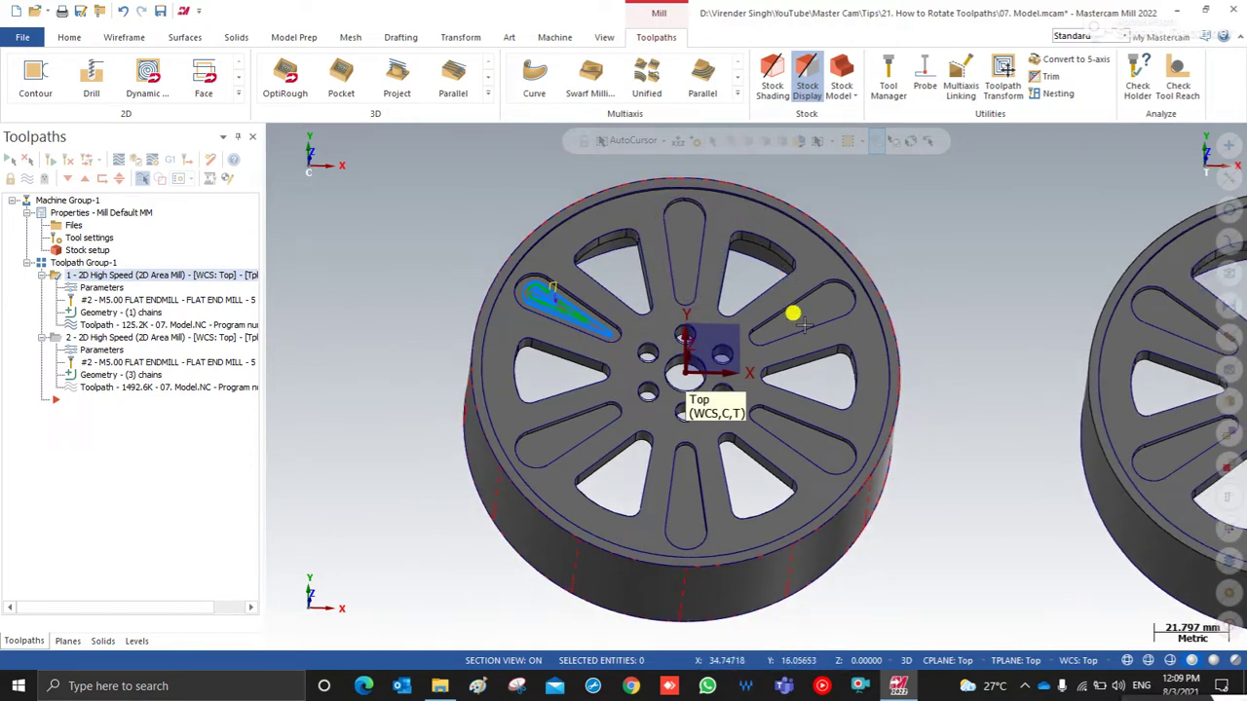
pyautogui.scroll(-1, 557, 349)
pyautogui.rightClick(391, 275)
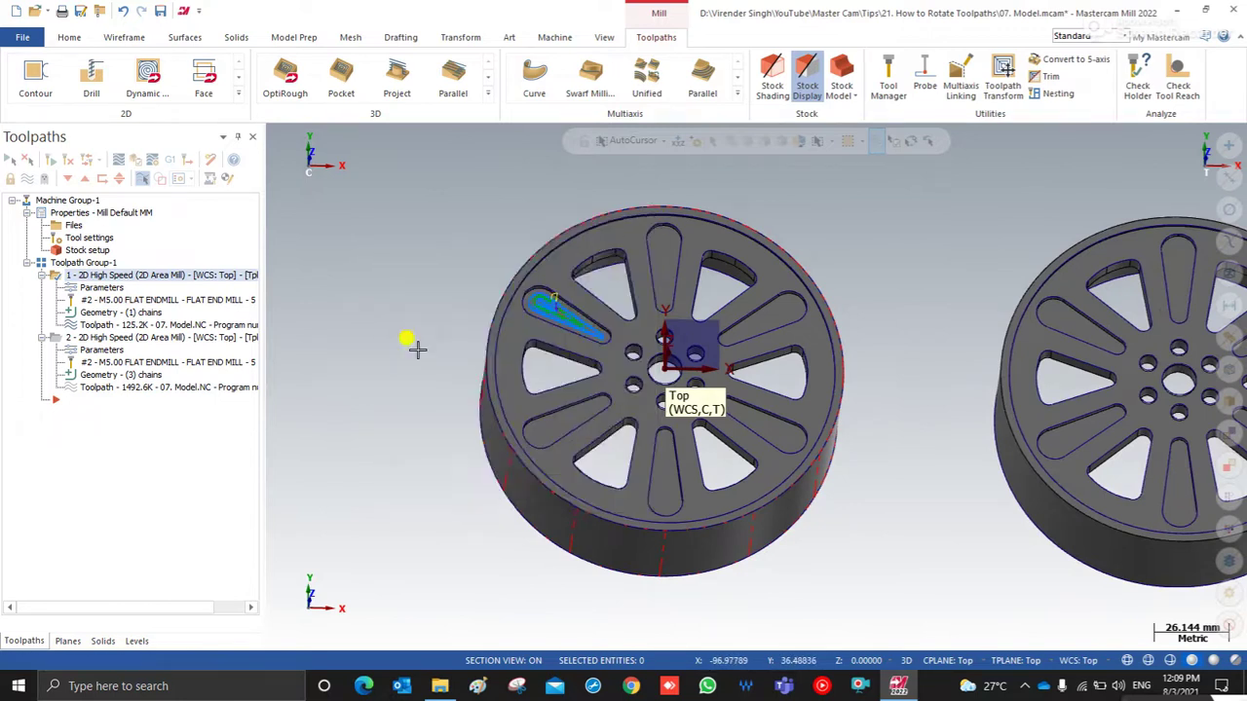
pyautogui.click(414, 352)
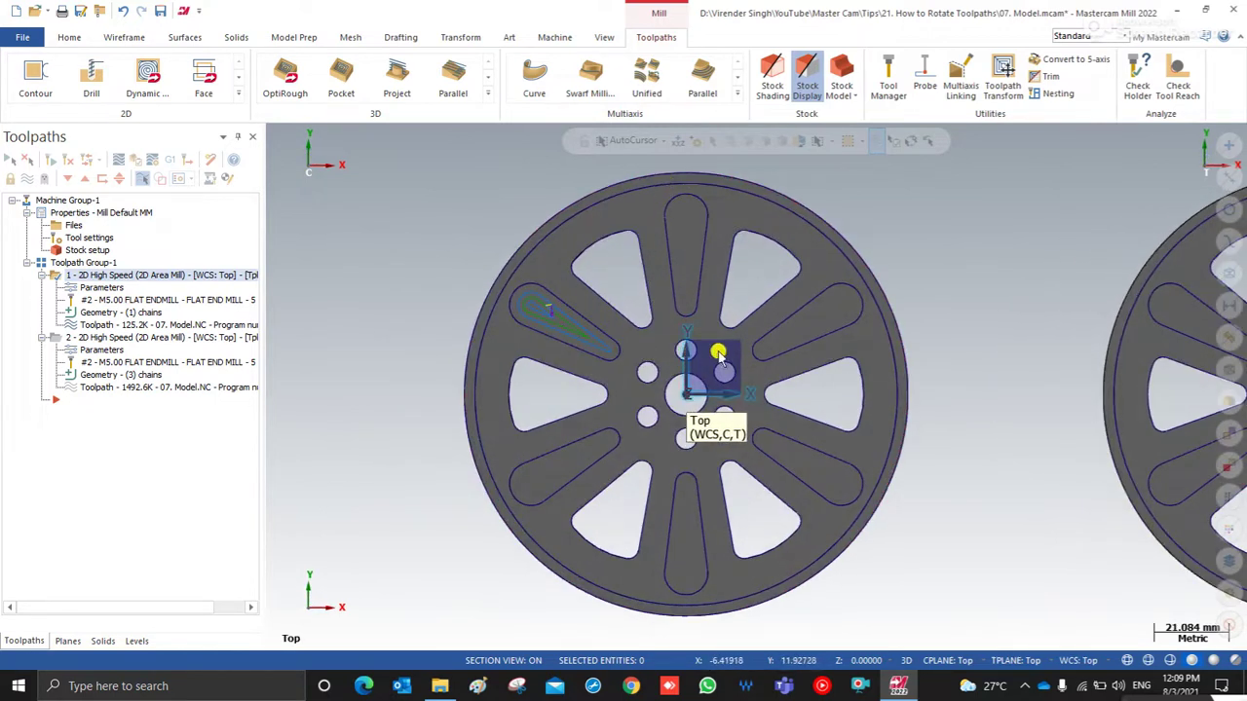
pyautogui.scroll(-2, 567, 348)
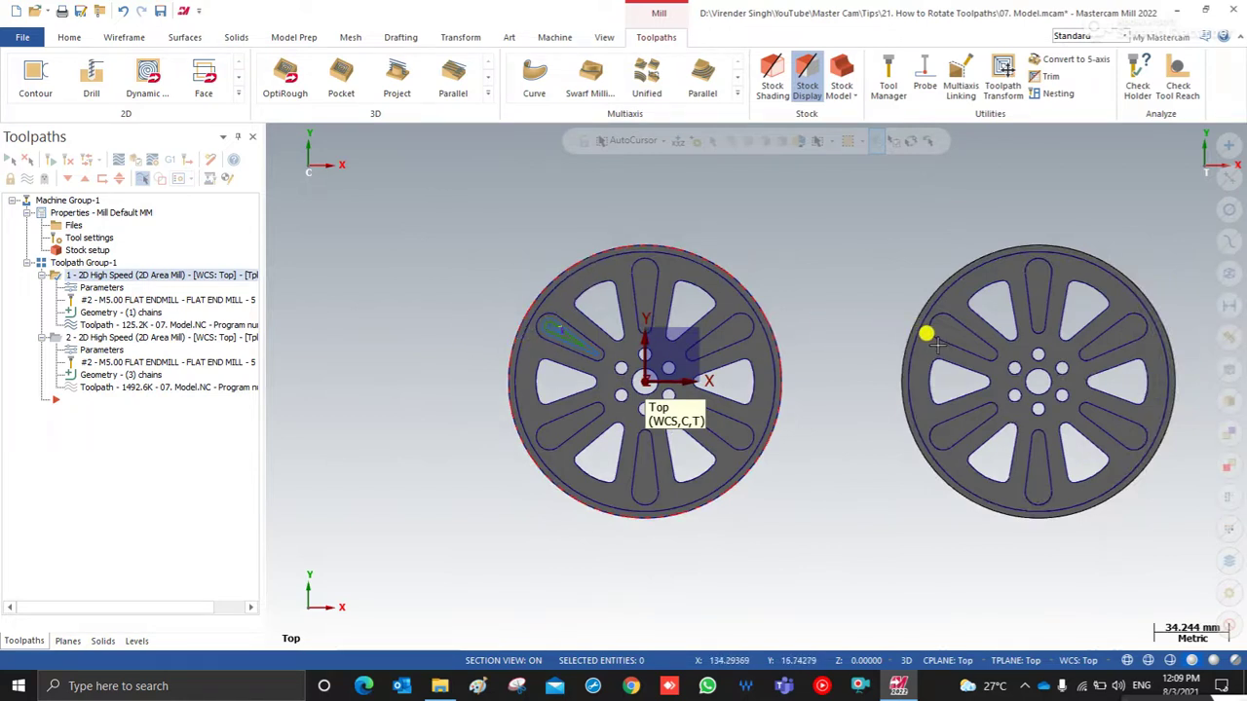
# Start a toolpath transform of type Rotate with the first 2D High Speed (2D Area Mill) operation as its source.
pyautogui.click(1003, 78)
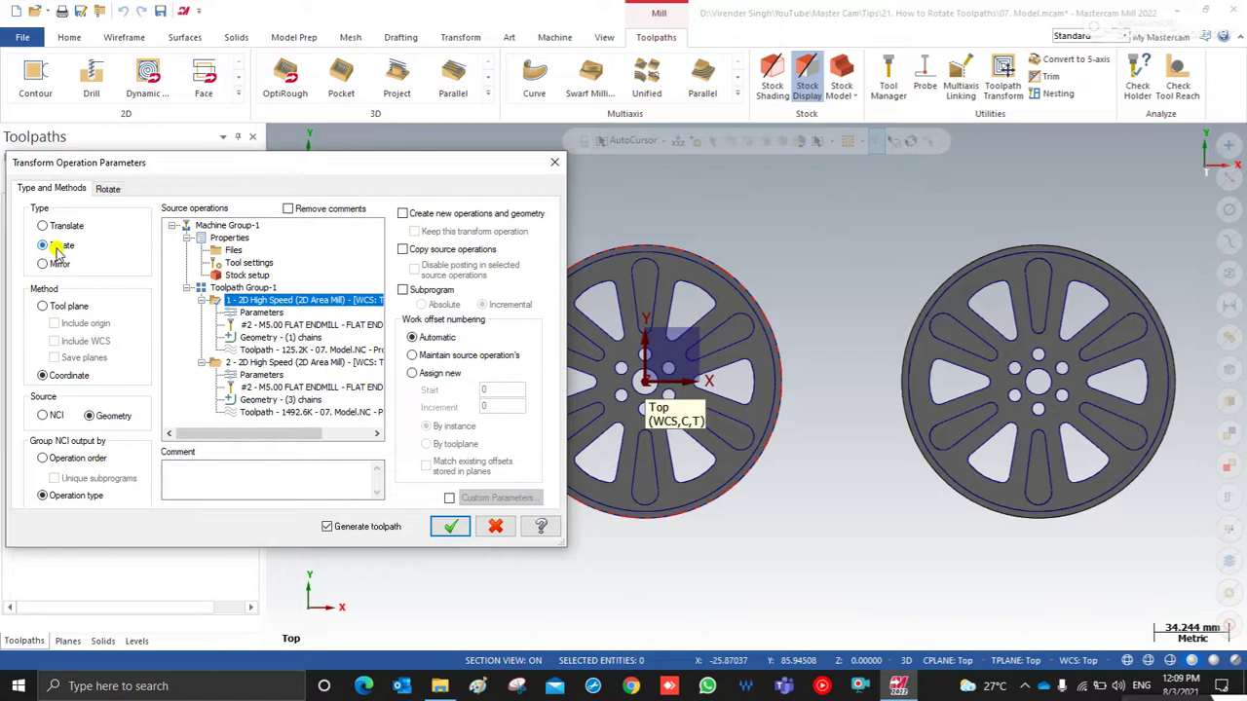
pyautogui.click(218, 302)
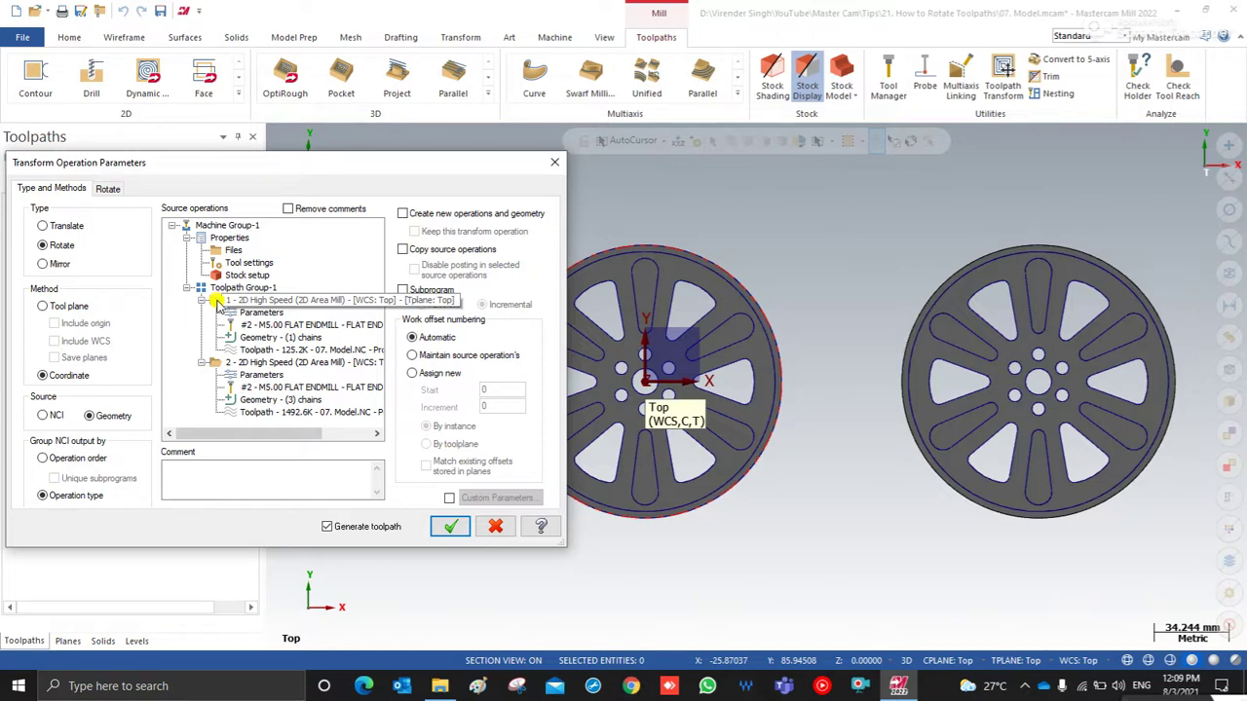
pyautogui.moveTo(234, 165); pyautogui.dragTo(274, 118)
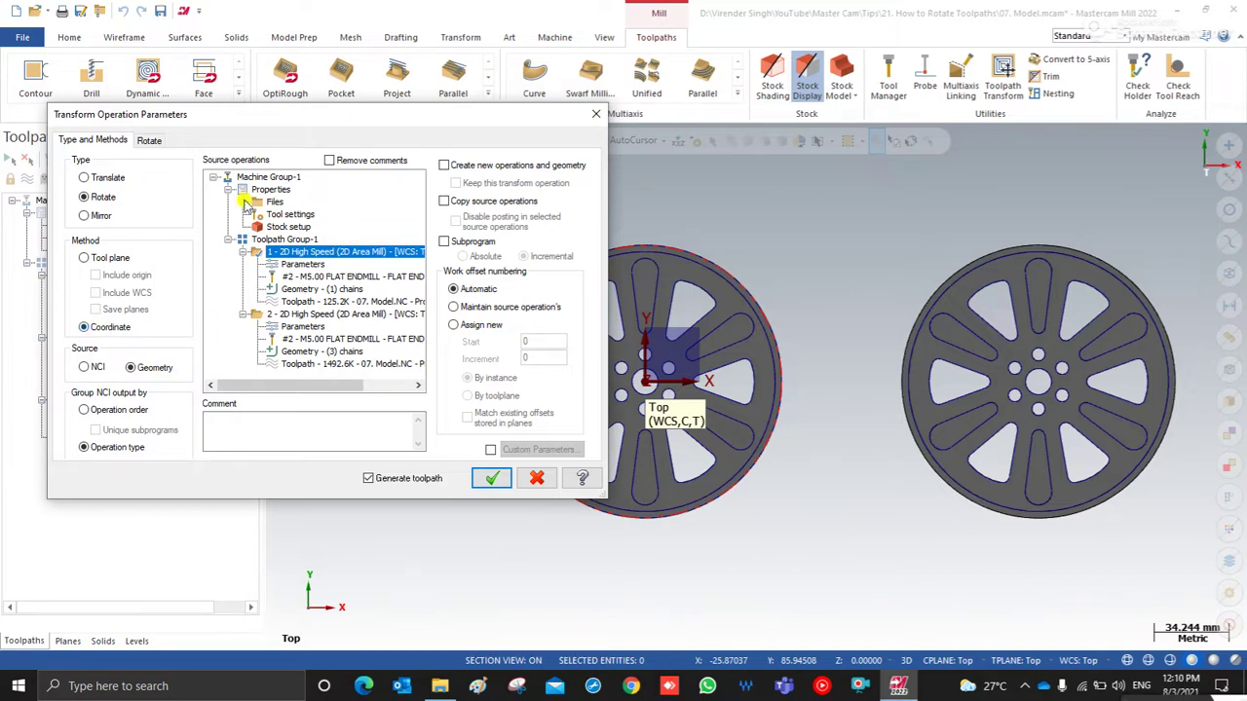
pyautogui.click(88, 178)
pyautogui.click(86, 197)
pyautogui.click(88, 215)
pyautogui.click(108, 197)
# Set the rotation about the origin to 5 instances, with the start angle and the angle between both 60 degrees.
pyautogui.click(149, 141)
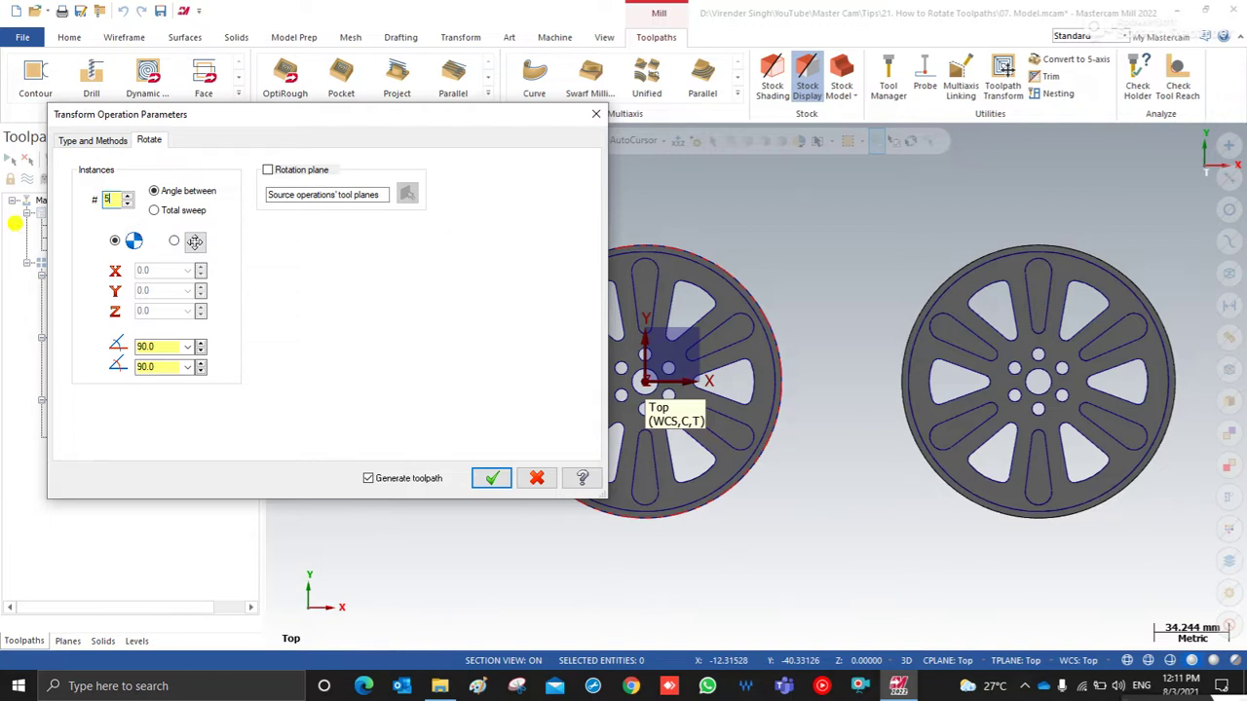
pyautogui.moveTo(157, 347); pyautogui.dragTo(96, 362)
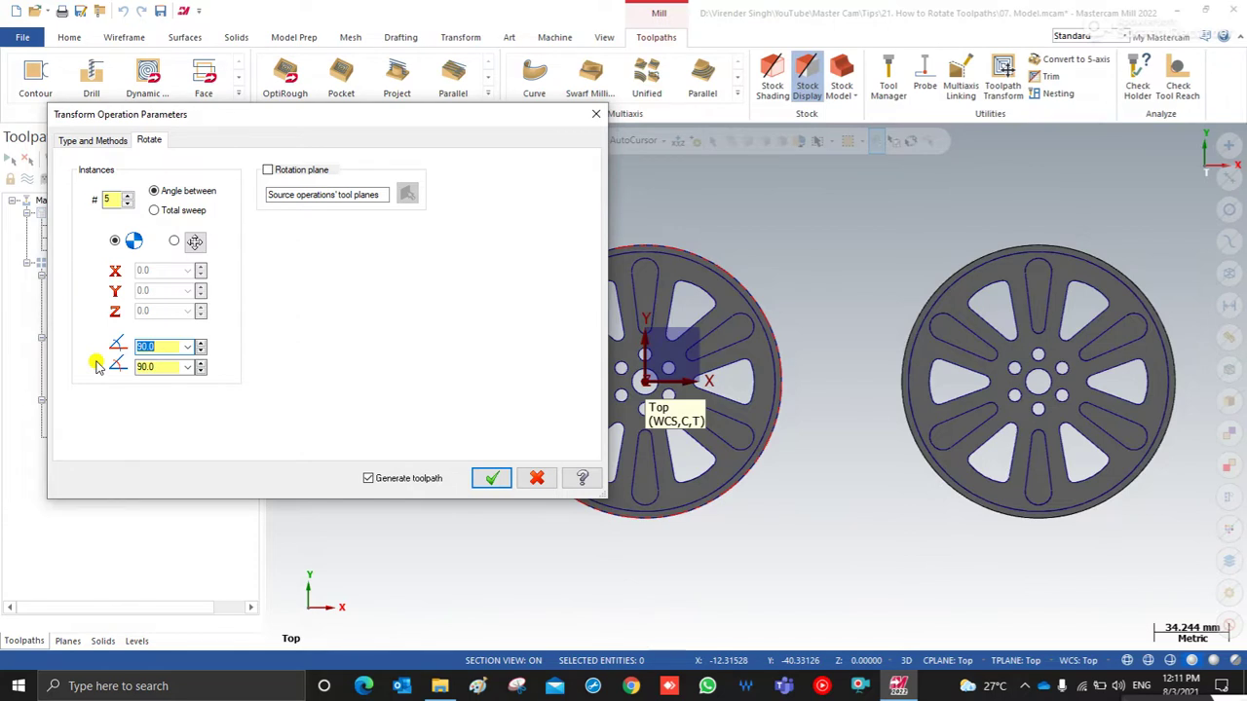
pyautogui.write('360')
pyautogui.write('60')
# Enable the Top rotation plane and generate the rotated toolpaths.
pyautogui.click(270, 173)
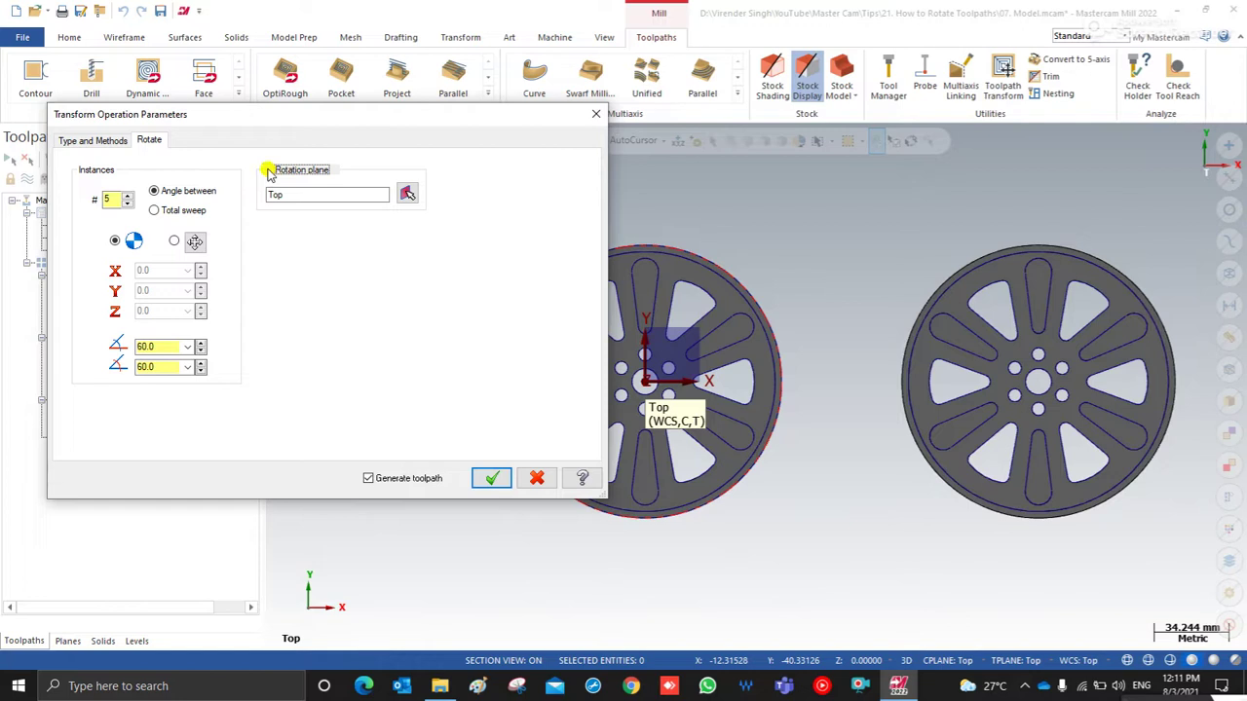
pyautogui.click(411, 200)
pyautogui.press('Escape')
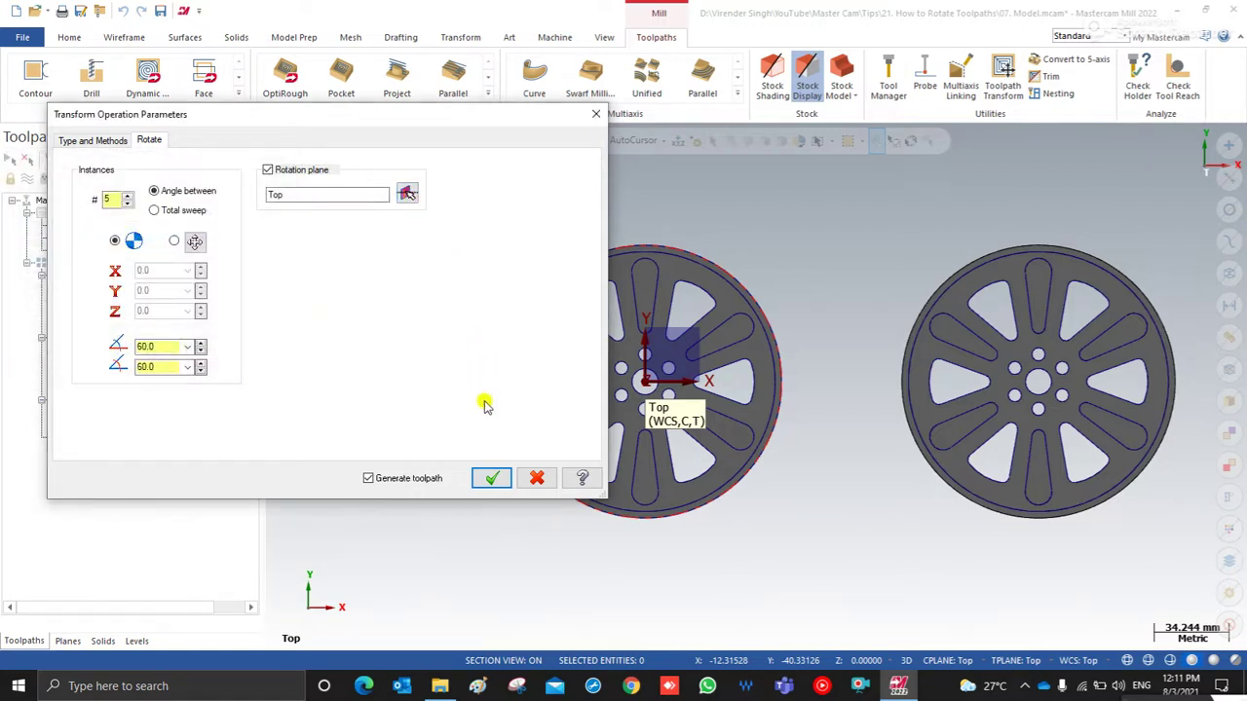
pyautogui.click(490, 478)
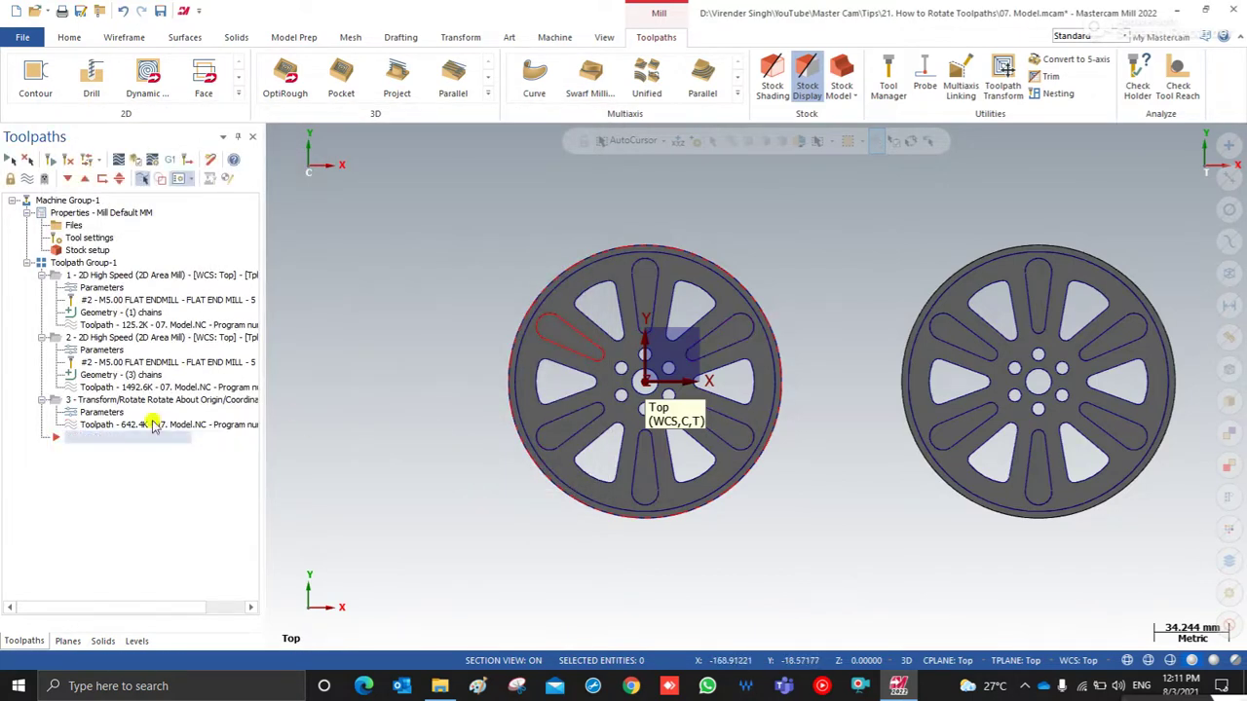
# Examine the rotated toolpaths alone and together with the source pocket's toolpath, finishing in the top view.
pyautogui.click(229, 399)
pyautogui.scroll(1, 439, 396)
pyautogui.moveTo(439, 397); pyautogui.dragTo(446, 362, button='middle')
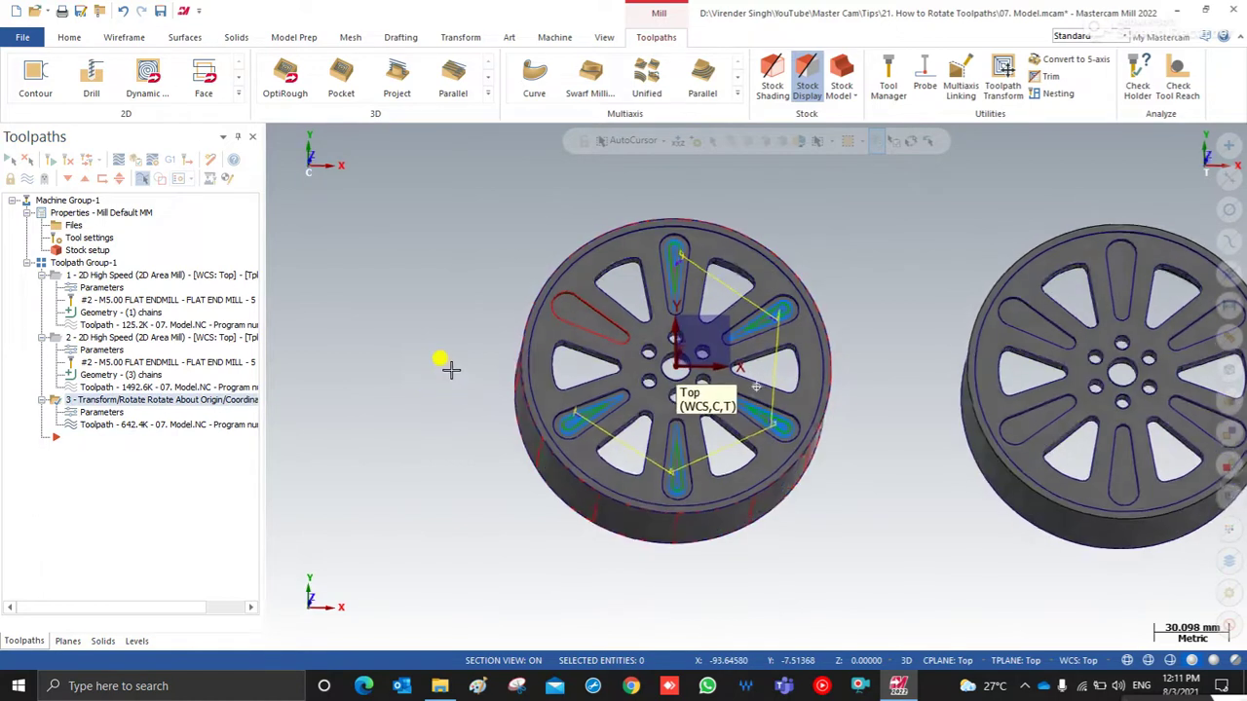
pyautogui.click(169, 277)
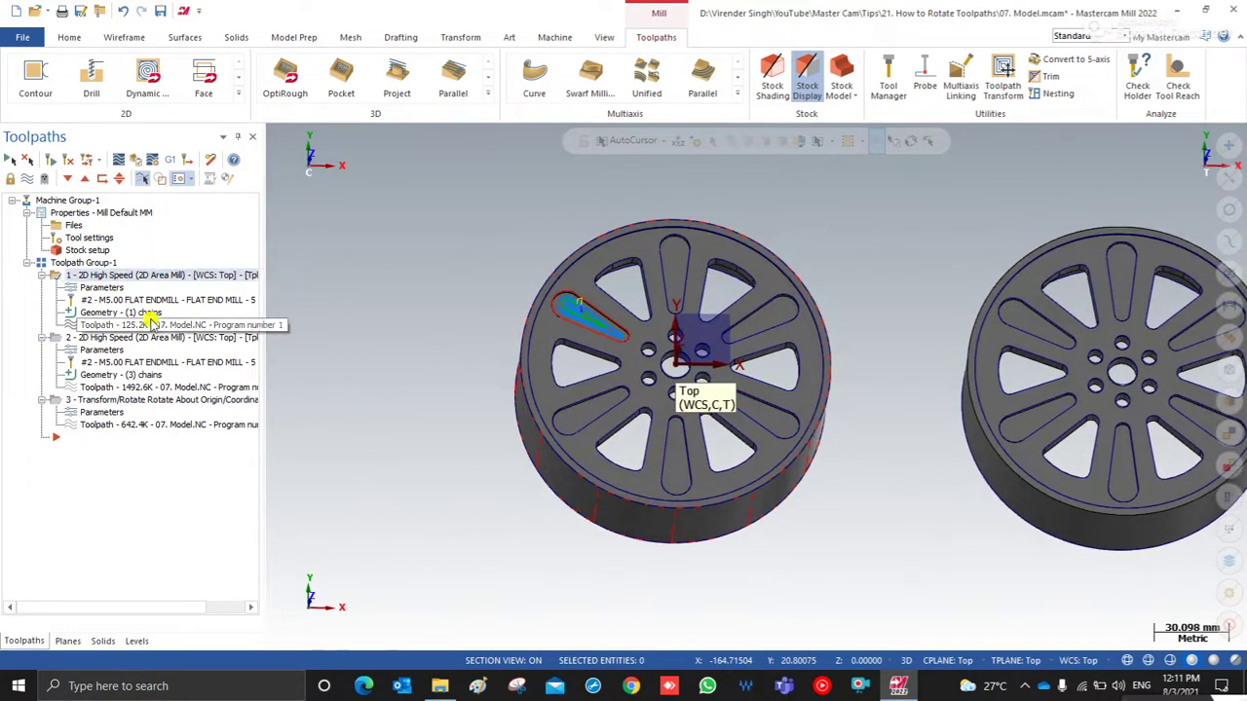
pyautogui.click(126, 400)
pyautogui.moveTo(421, 390); pyautogui.dragTo(578, 328, button='middle')
pyautogui.scroll(1, 645, 278)
pyautogui.scroll(-1, 644, 277)
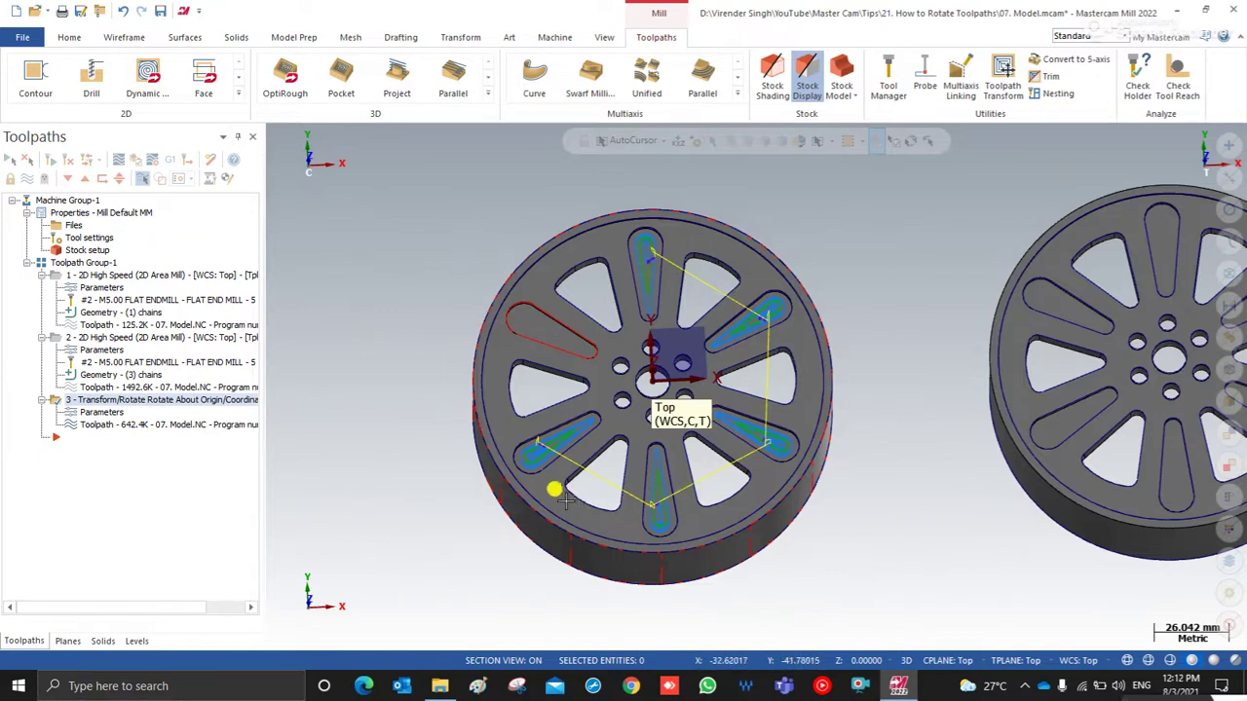
pyautogui.click(135, 277)
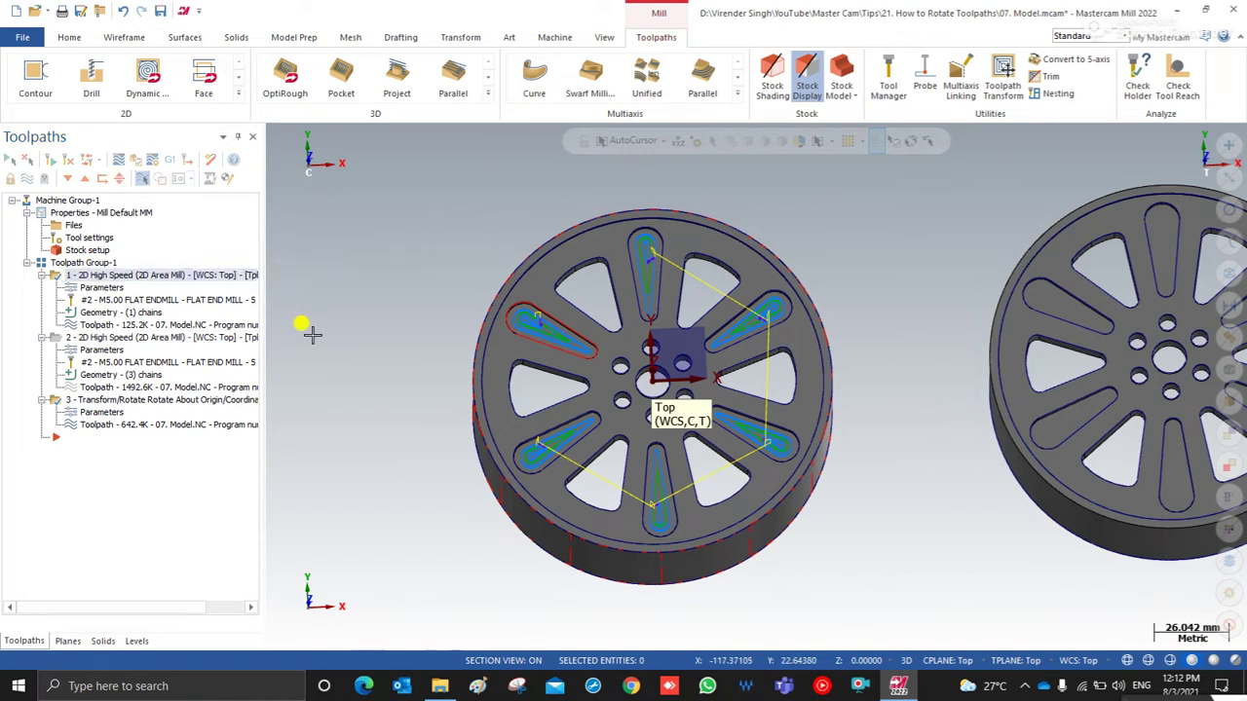
pyautogui.rightClick(337, 244)
pyautogui.click(378, 337)
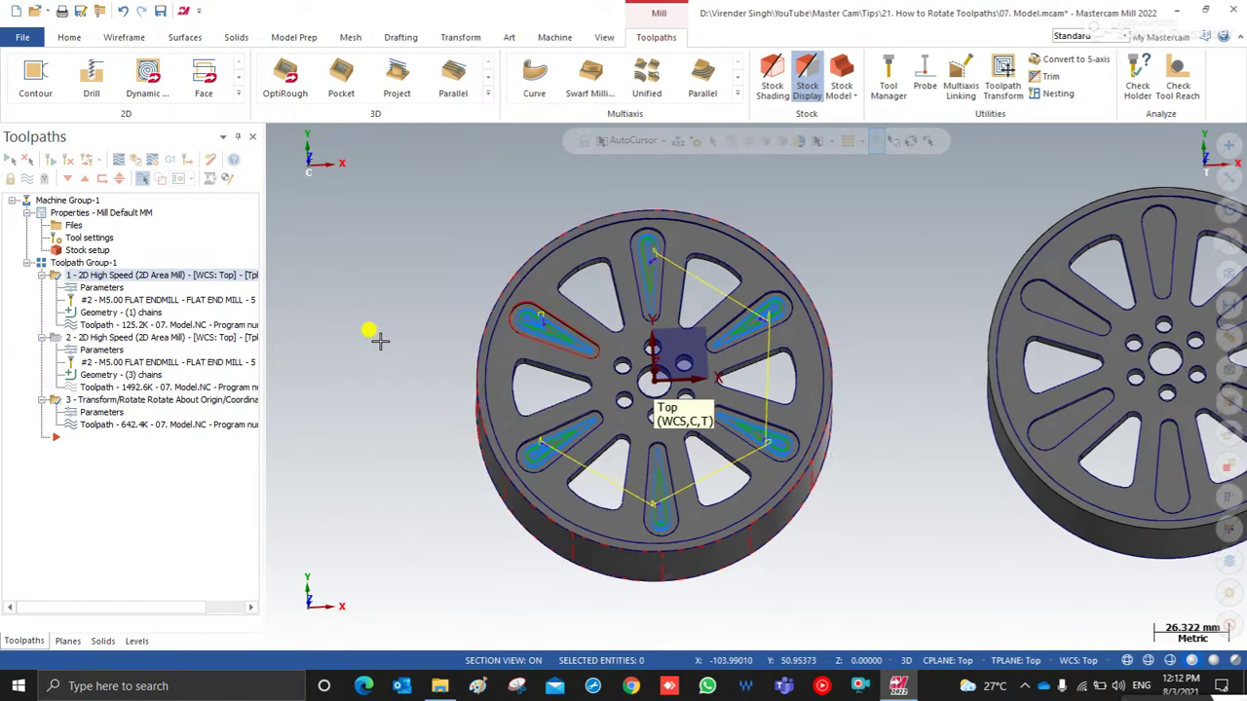
pyautogui.click(1007, 82)
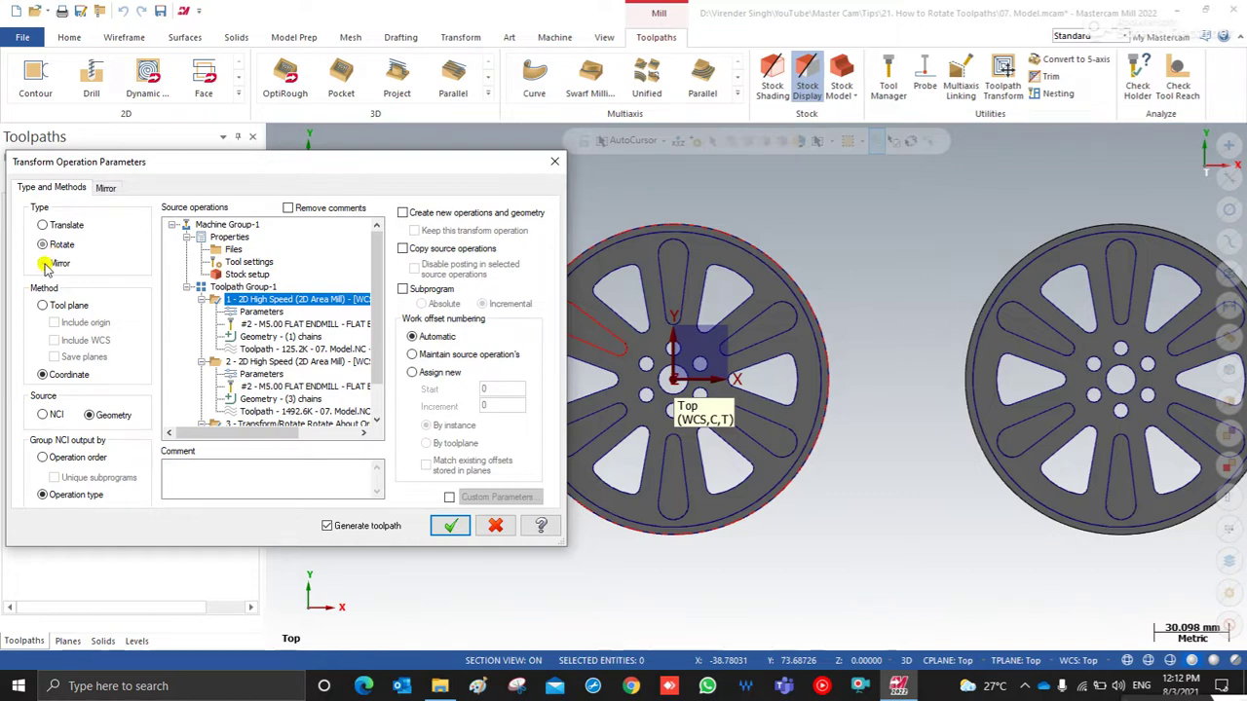
pyautogui.click(552, 160)
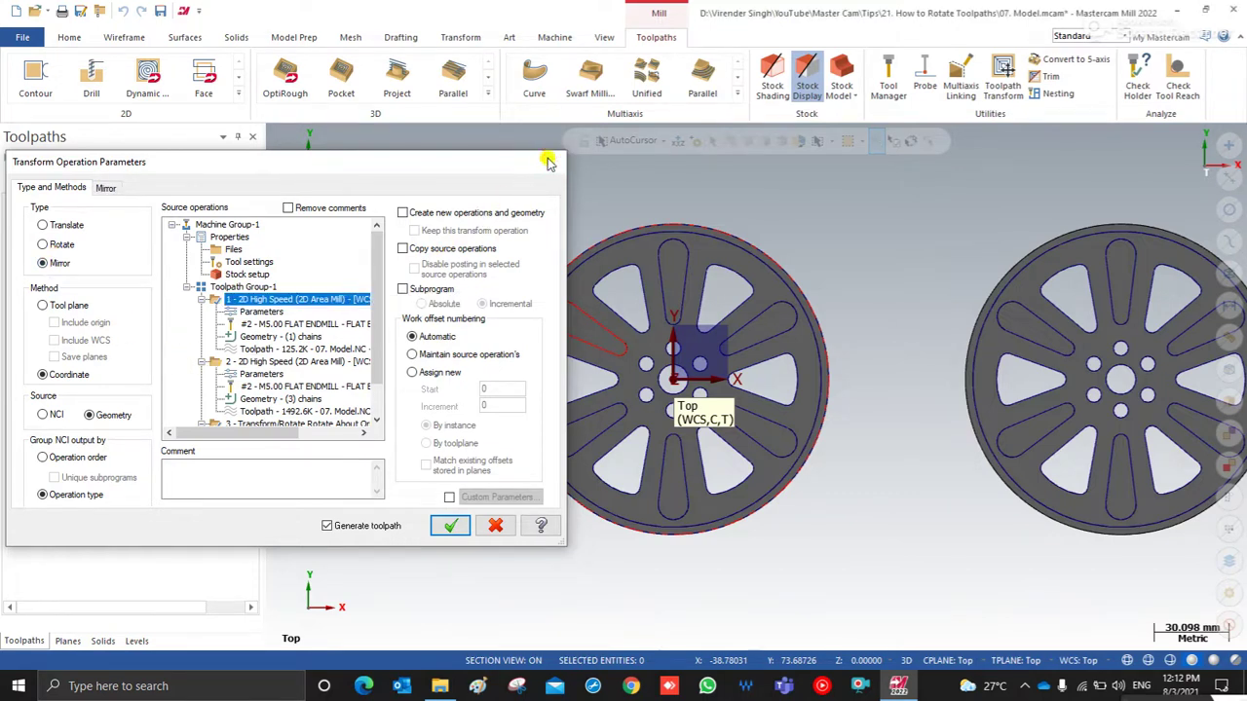
# Select the second 2D High Speed (2D Area Mill) operation and examine its toolpath in the three wide pockets, finishing in the top view.
pyautogui.click(212, 337)
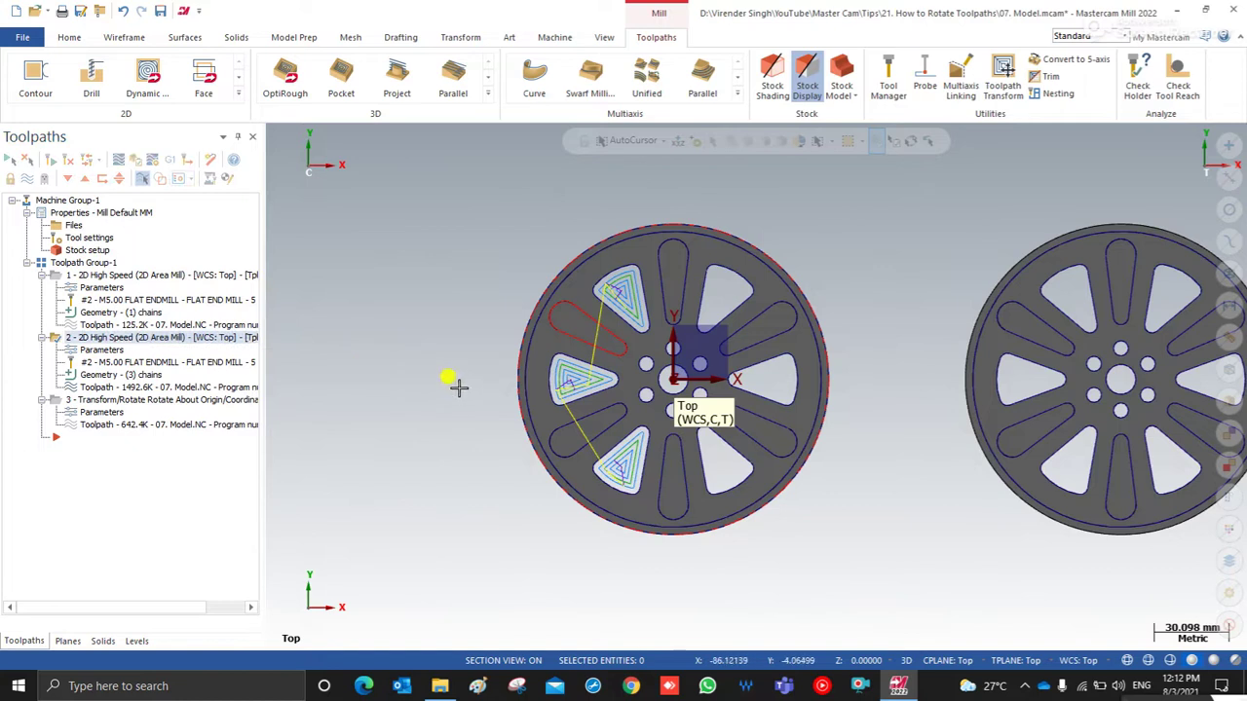
pyautogui.hotkey('alt', '7')
pyautogui.moveTo(430, 340); pyautogui.dragTo(453, 353, button='middle')
pyautogui.scroll(5, 637, 309)
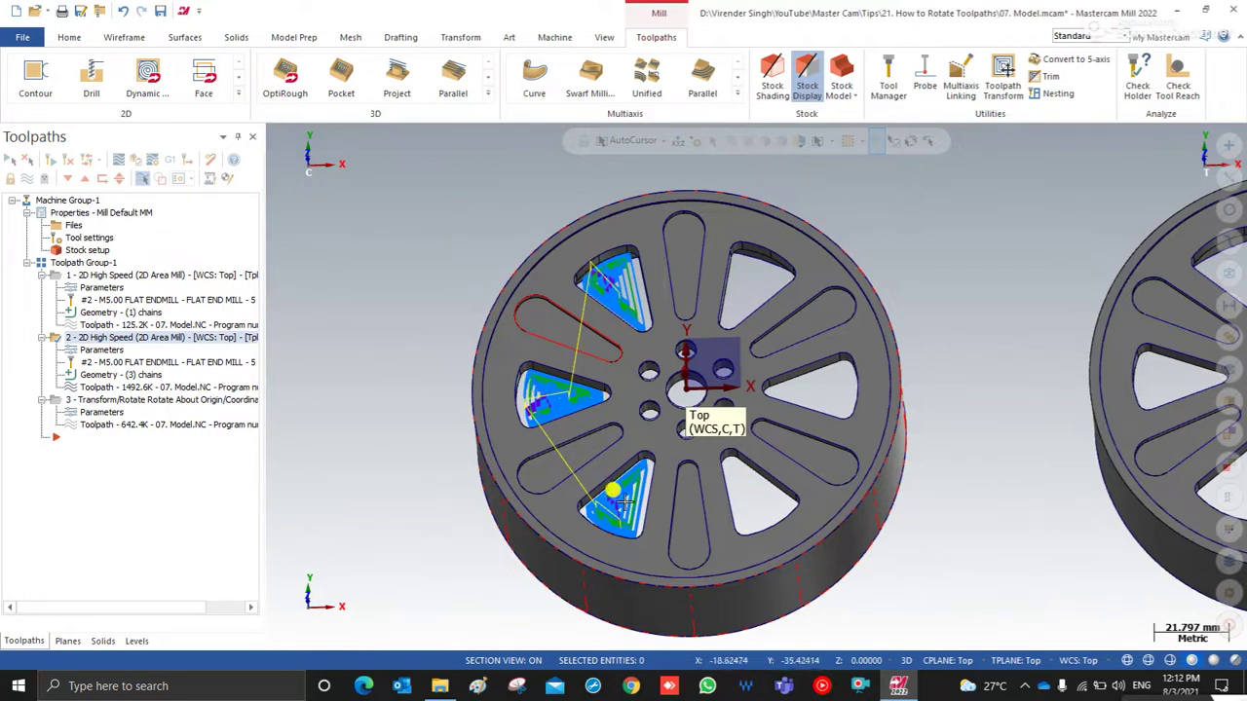
pyautogui.rightClick(366, 278)
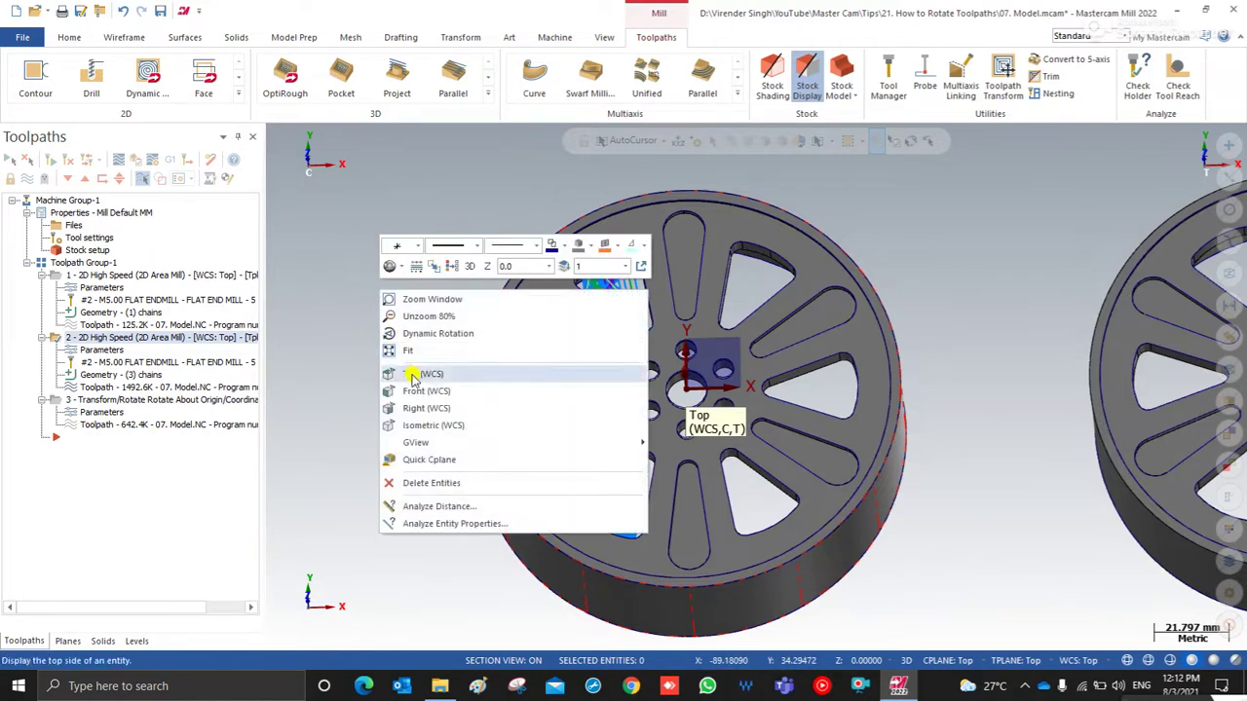
pyautogui.click(410, 372)
pyautogui.scroll(1, 635, 291)
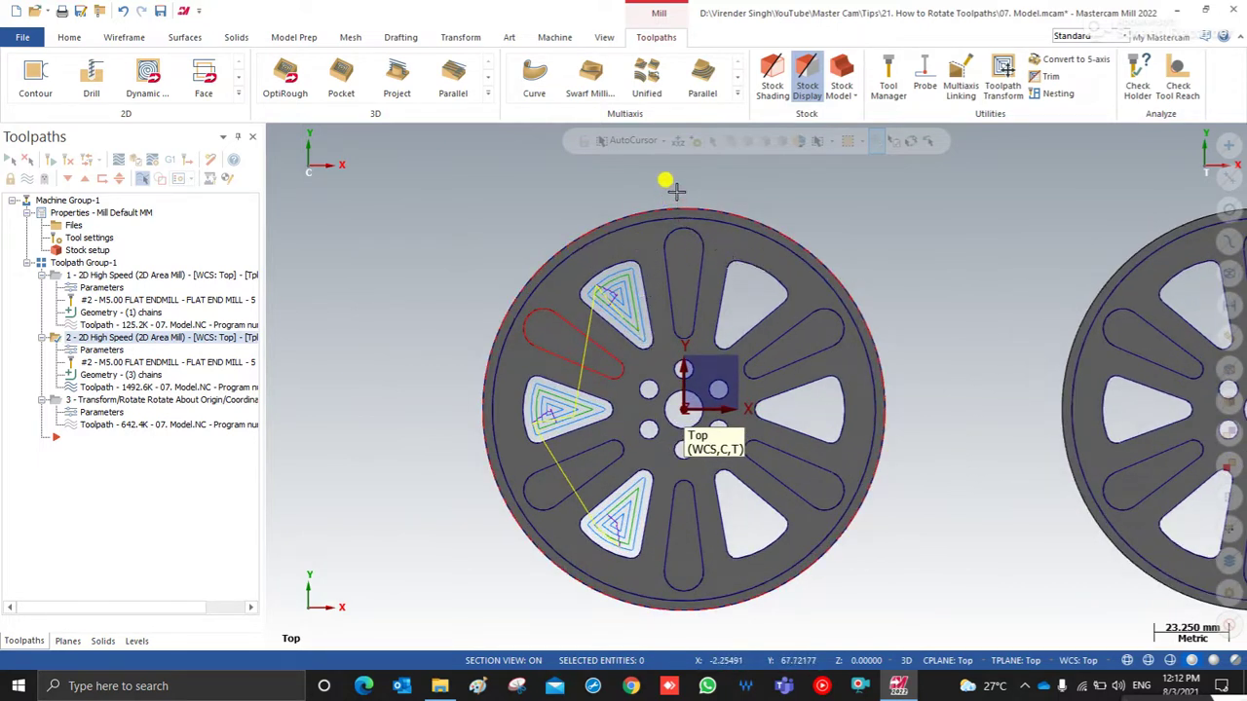
pyautogui.scroll(-1, 669, 190)
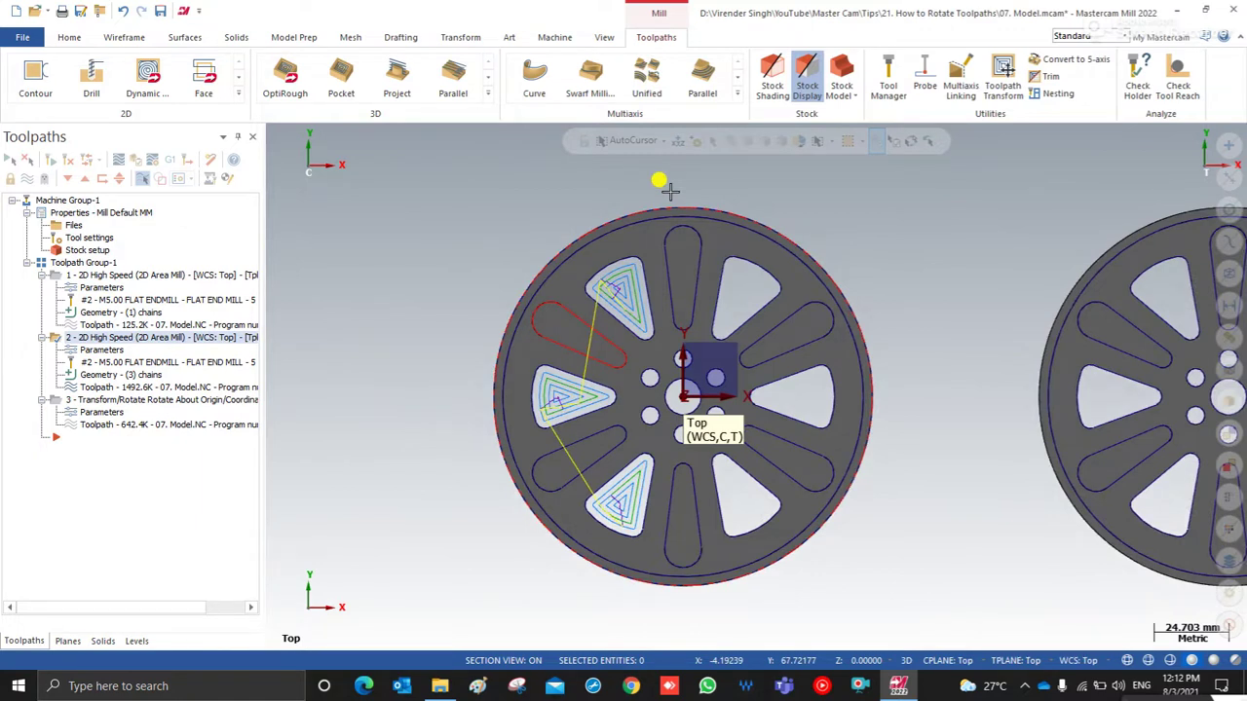
# Start a toolpath transform of type Mirror on the second 2D High Speed operation, with Create new operations and geometry enabled.
pyautogui.click(1002, 76)
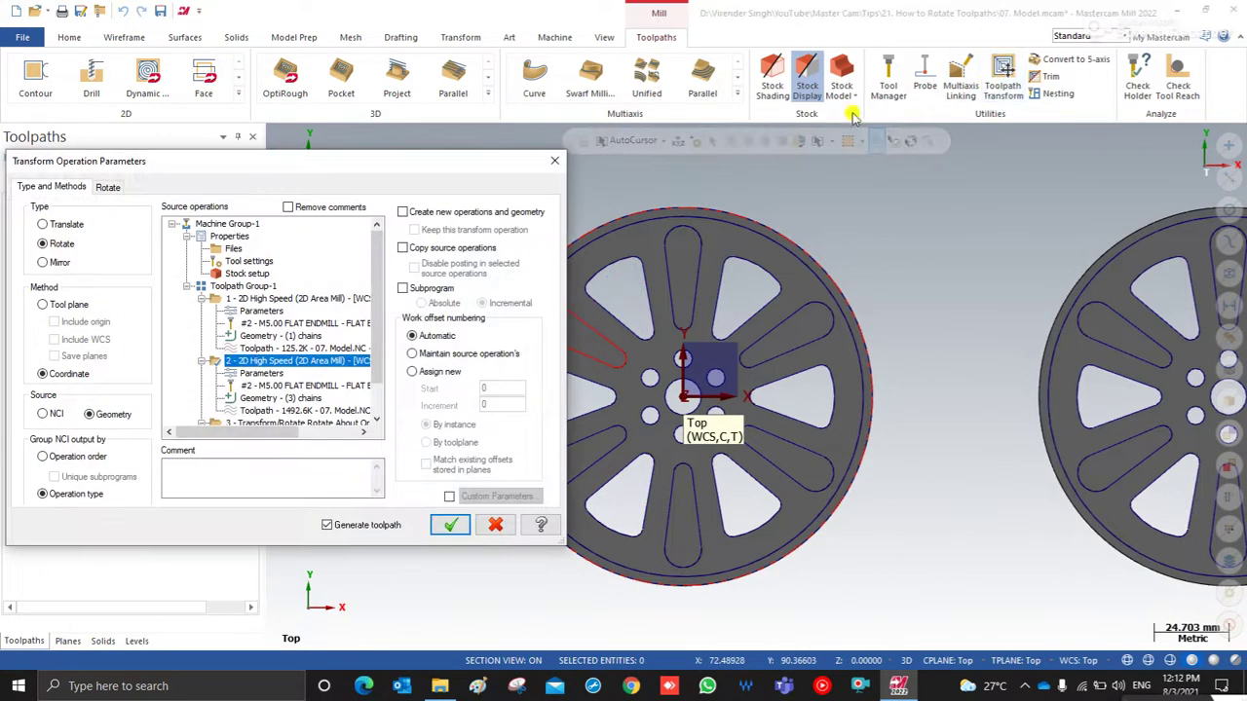
pyautogui.moveTo(380, 162); pyautogui.dragTo(388, 102)
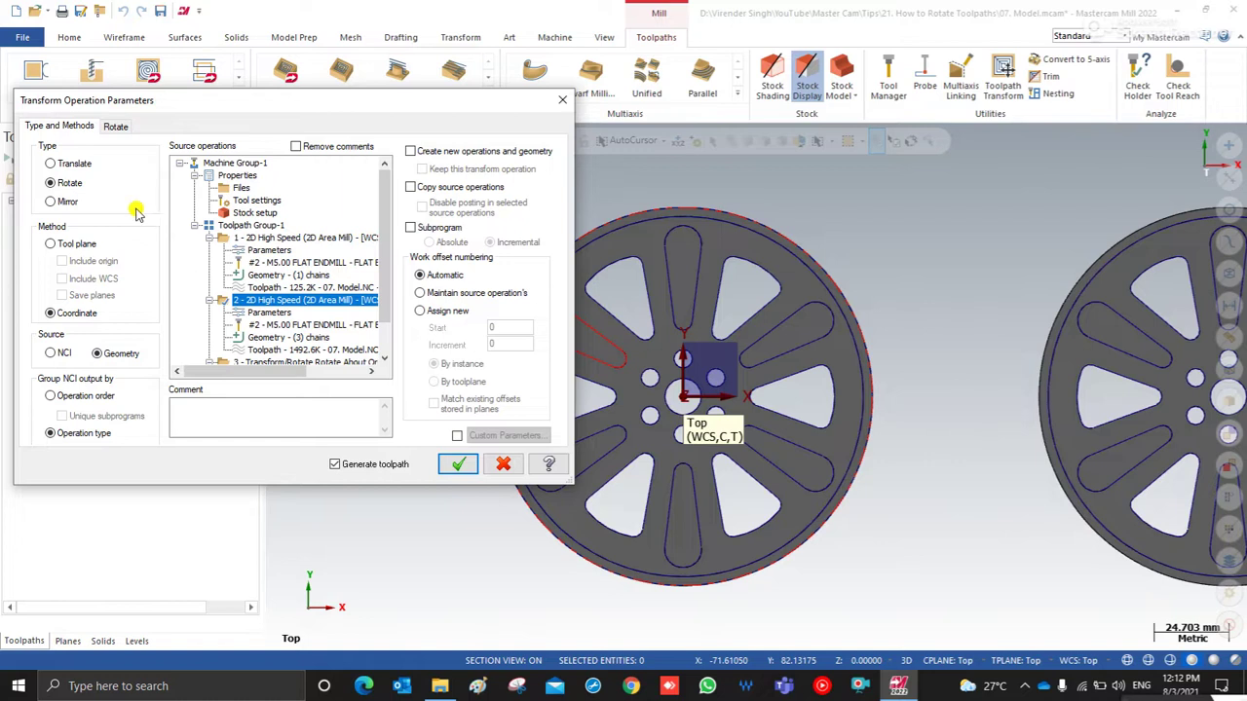
pyautogui.click(72, 203)
pyautogui.click(411, 152)
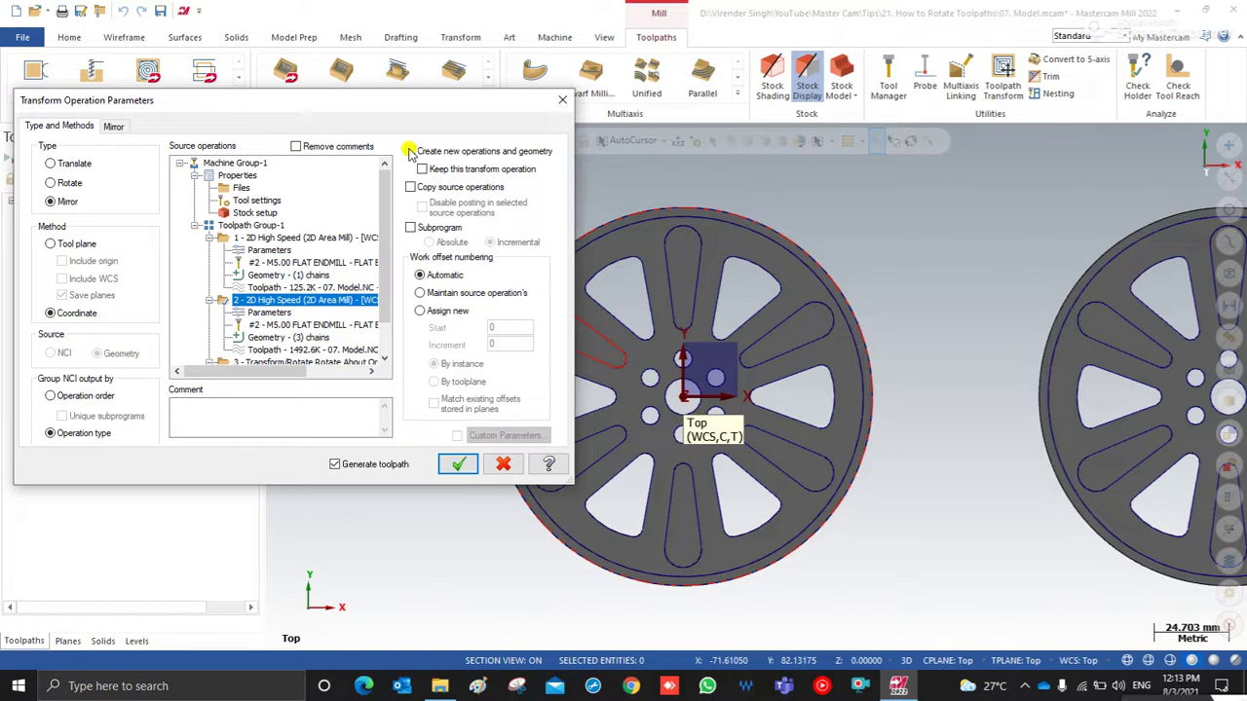
pyautogui.click(410, 151)
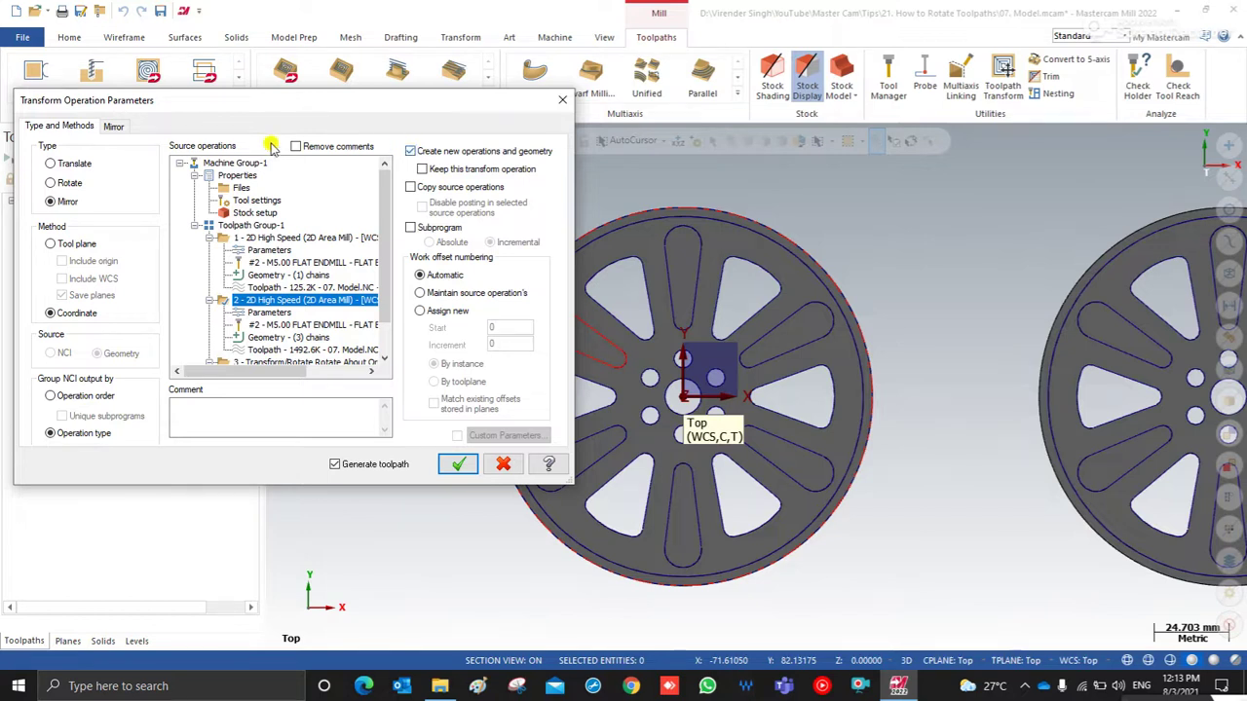
# Define a two-point mirror line through the outer ends of the upper and lower vertical narrow pockets and generate the mirrored toolpath.
pyautogui.click(112, 128)
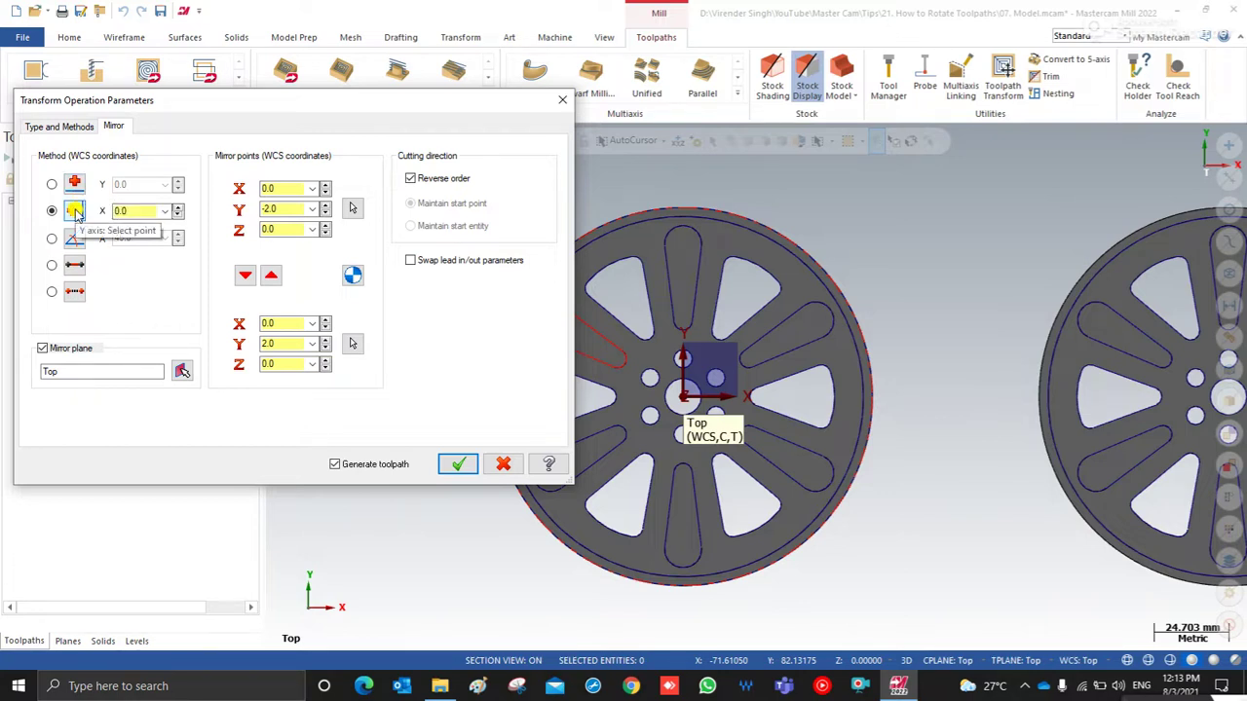
pyautogui.click(73, 292)
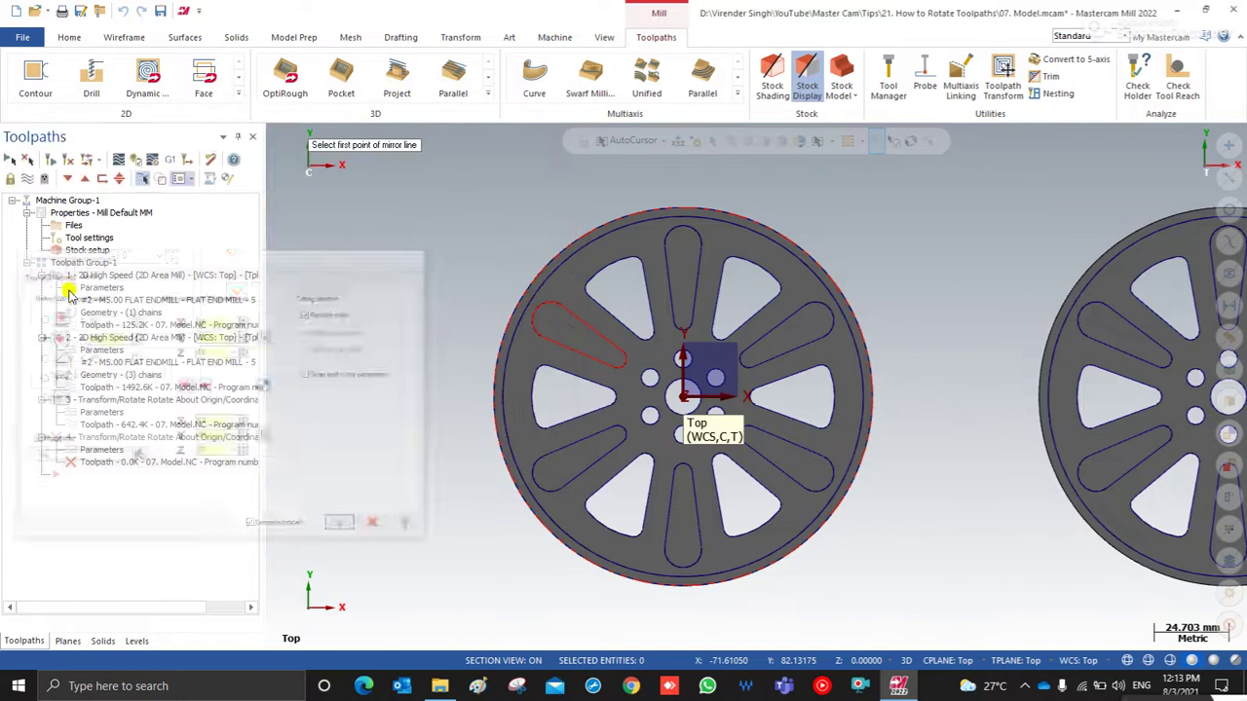
pyautogui.click(682, 228)
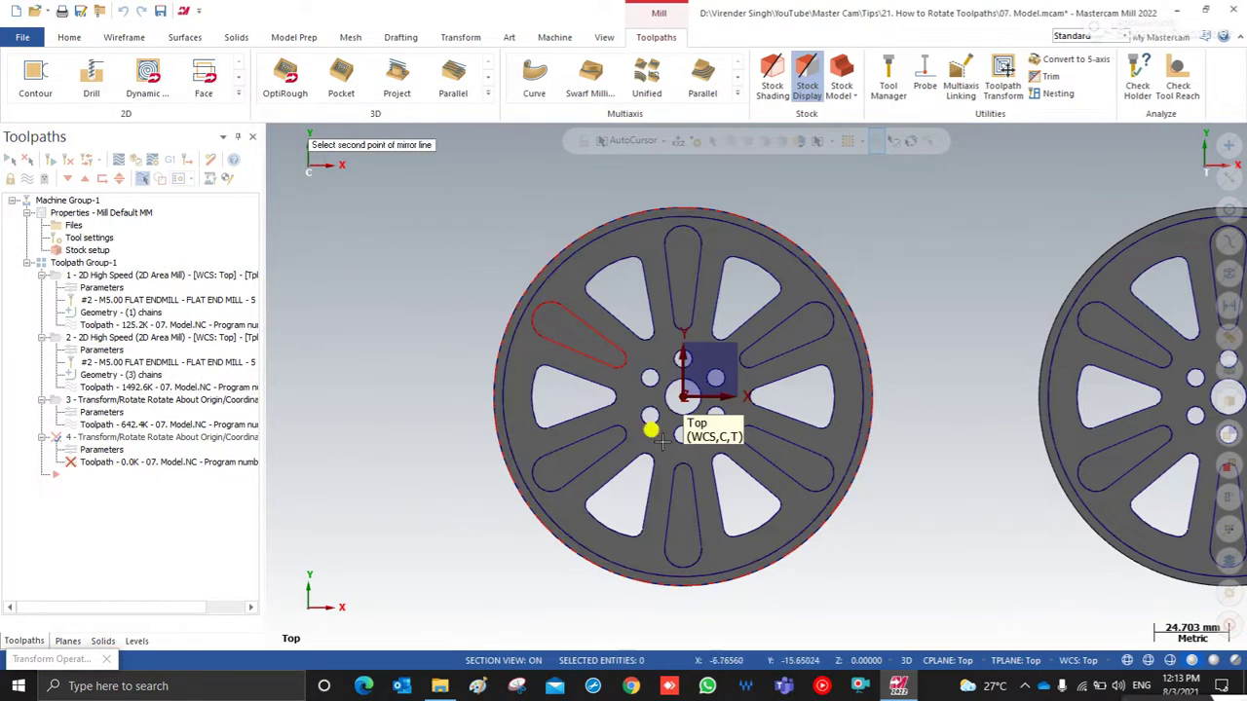
pyautogui.click(689, 571)
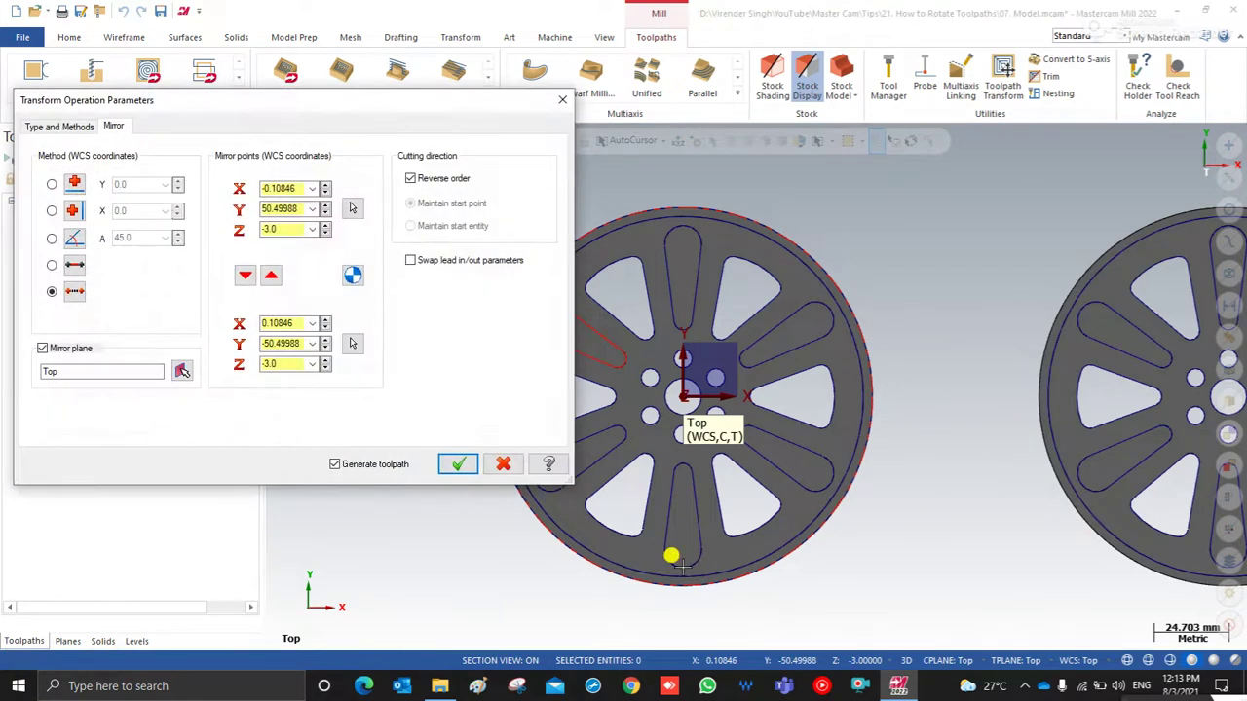
pyautogui.click(455, 465)
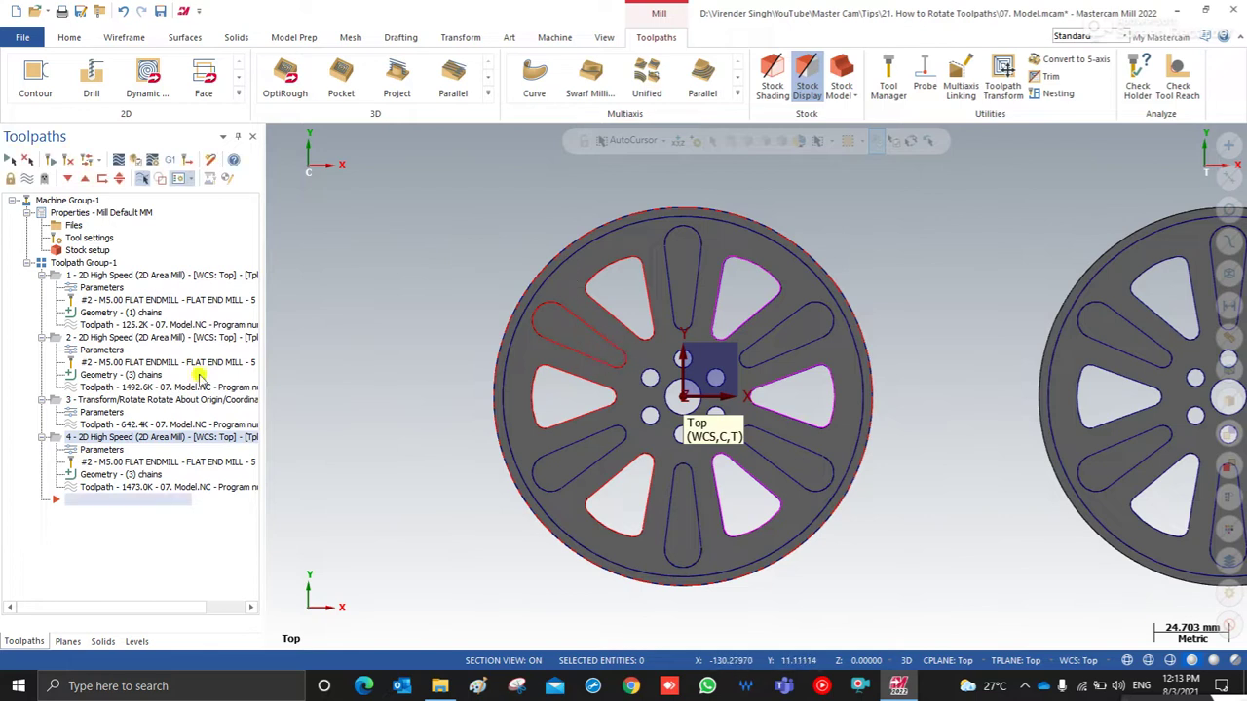
# Examine the toolpath of each operation in turn and the parameters of the new mirrored Area Mill operation.
pyautogui.click(45, 438)
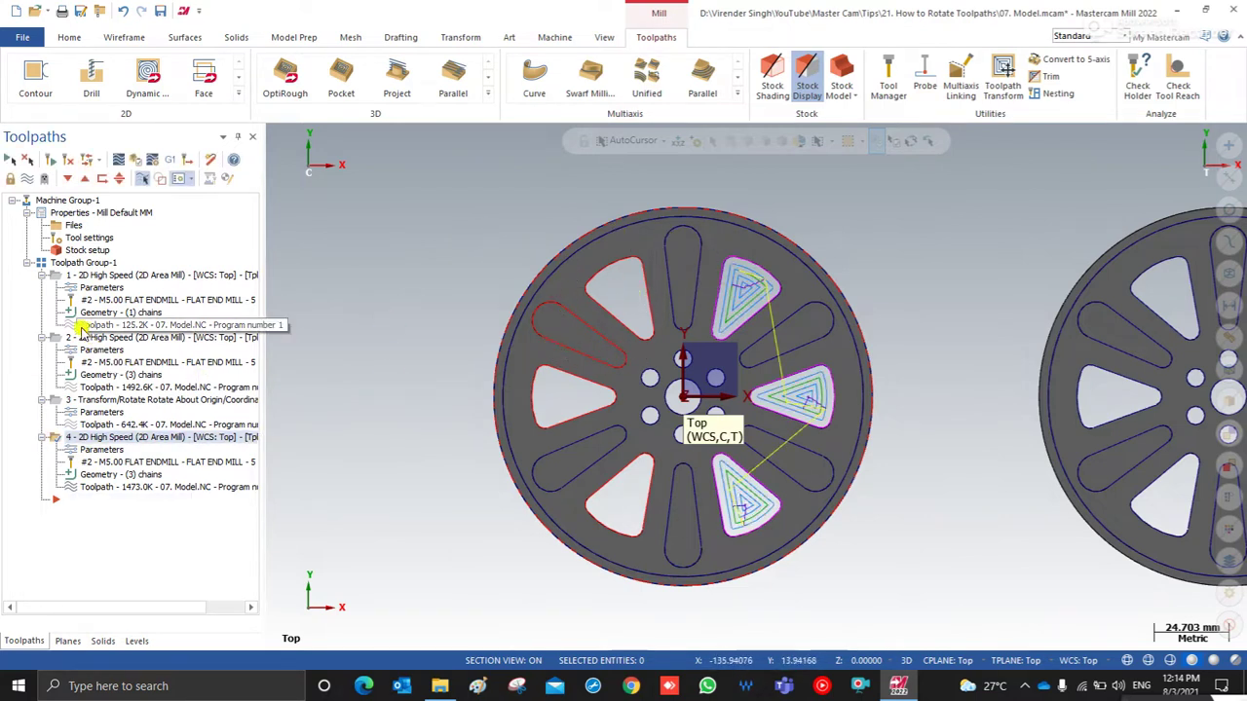
pyautogui.click(59, 278)
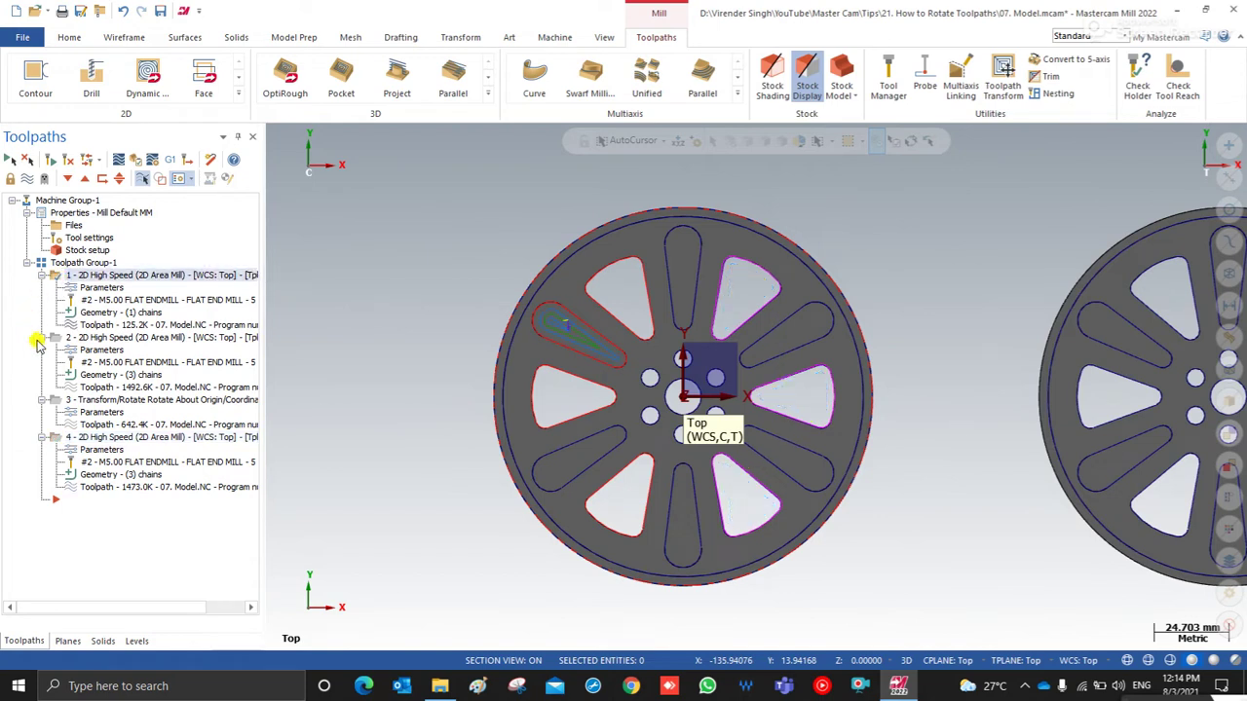
pyautogui.click(59, 401)
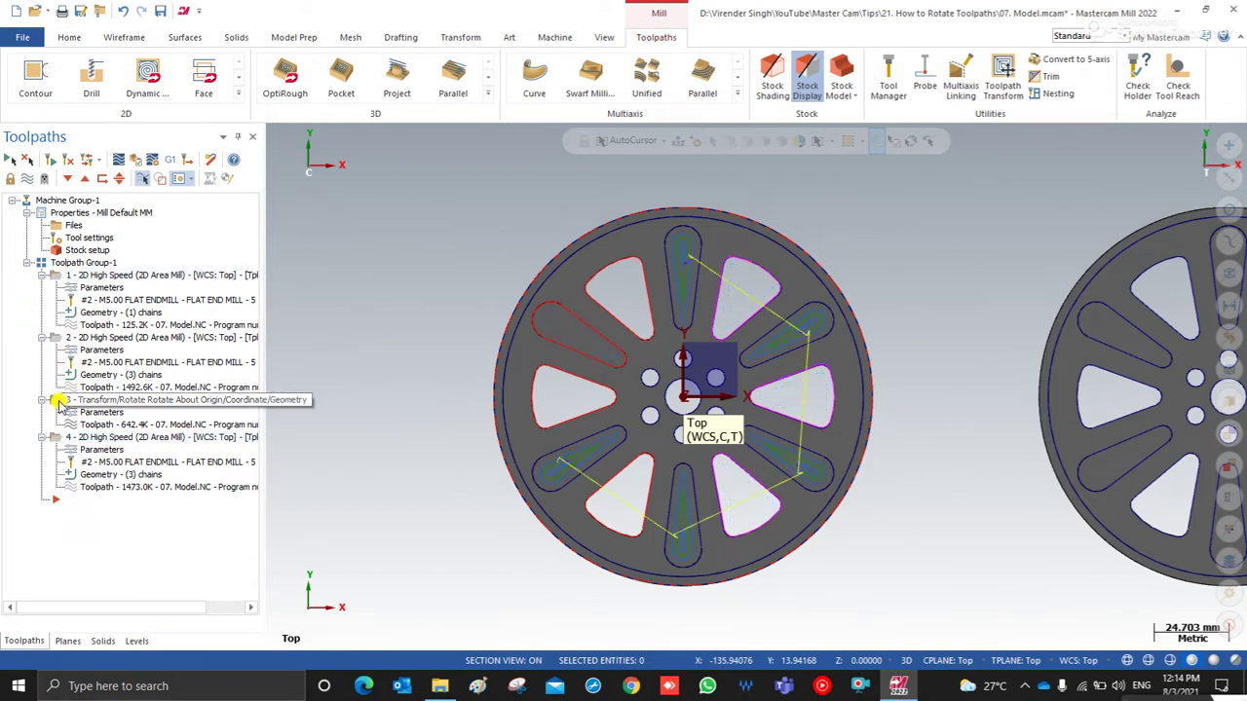
pyautogui.click(62, 339)
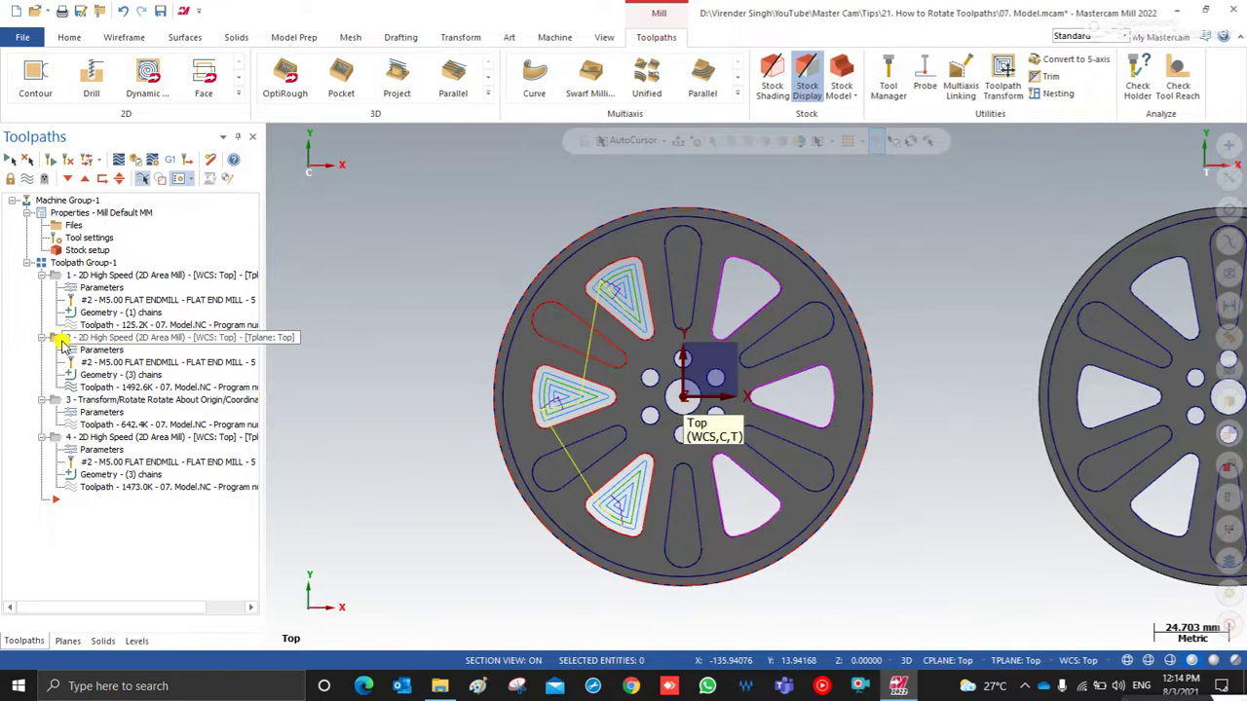
pyautogui.rightClick(340, 299)
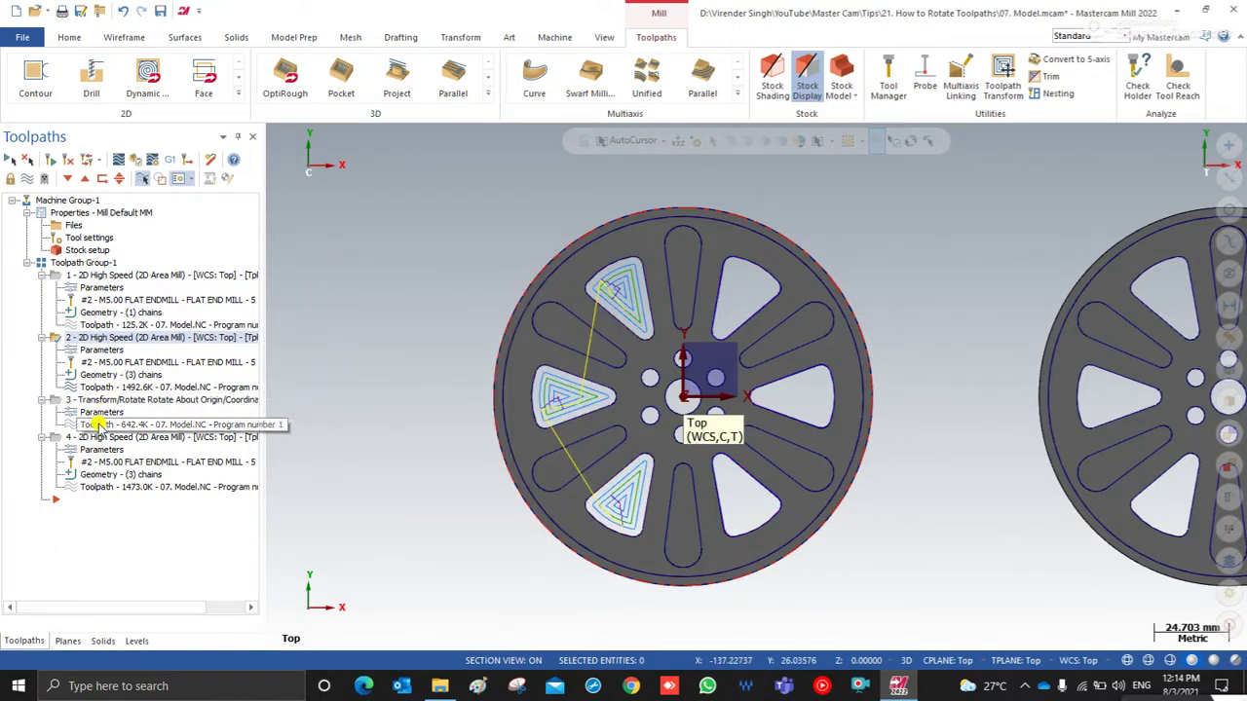
pyautogui.click(56, 437)
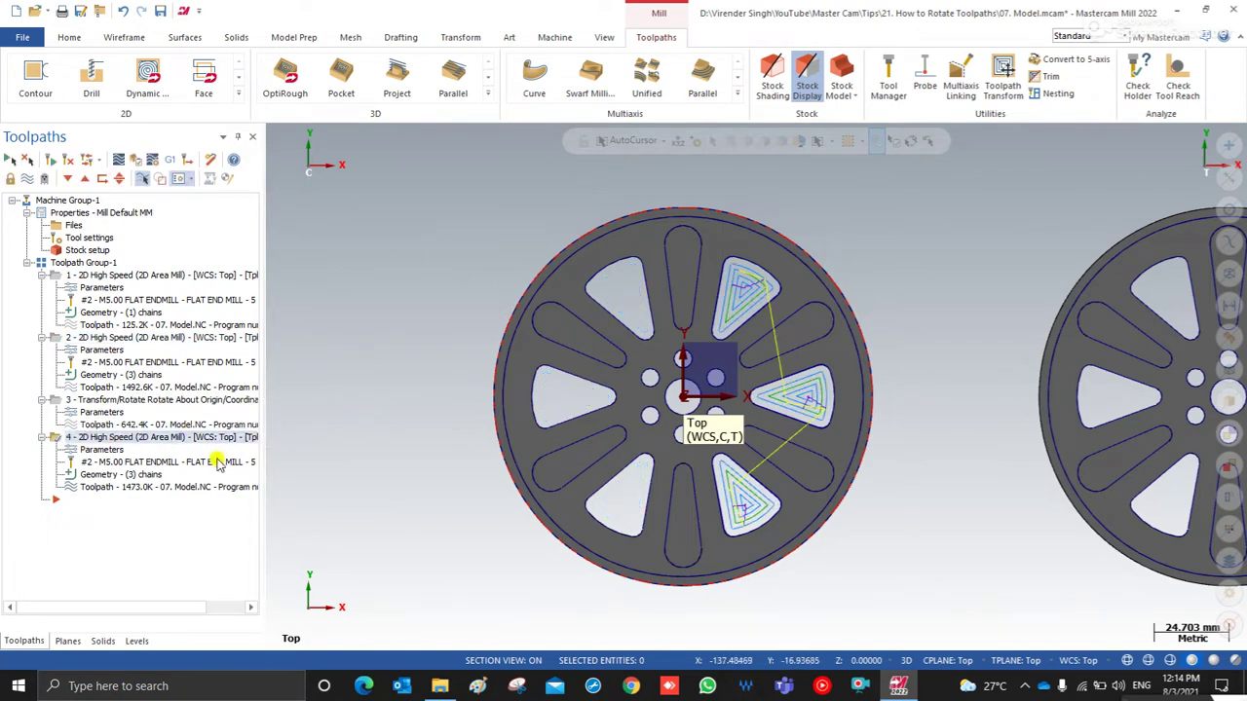
pyautogui.click(103, 450)
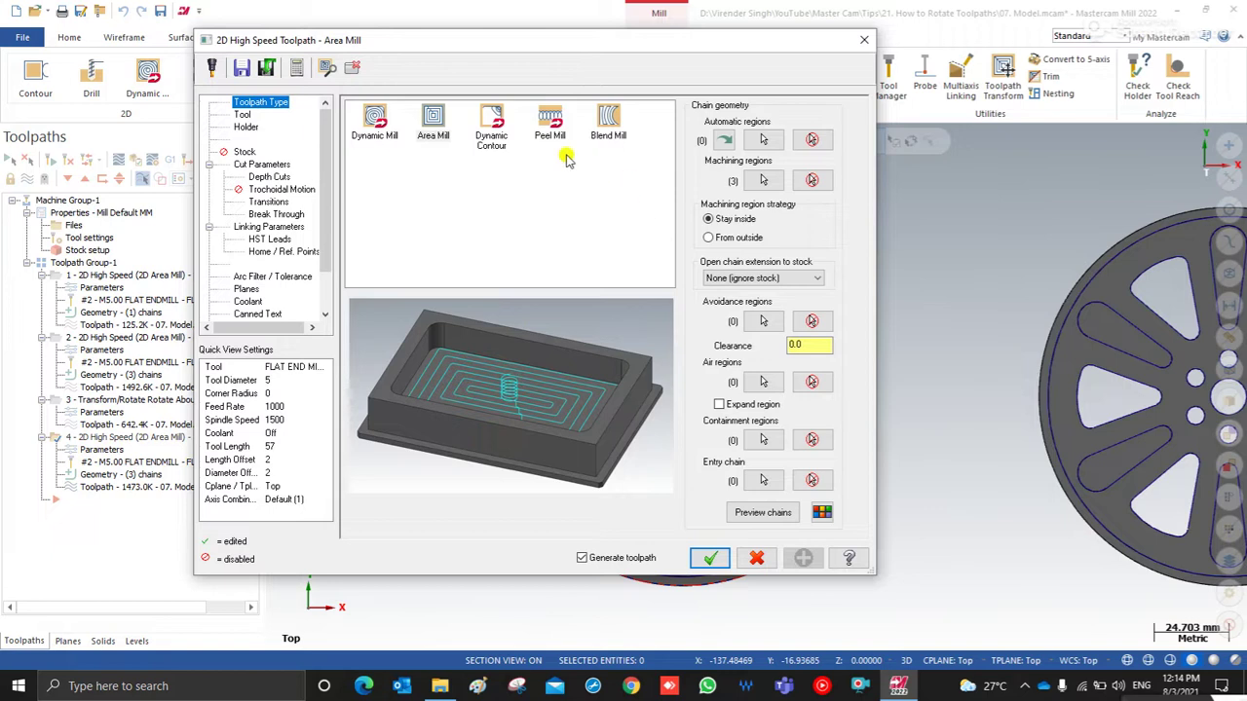
pyautogui.press('Escape')
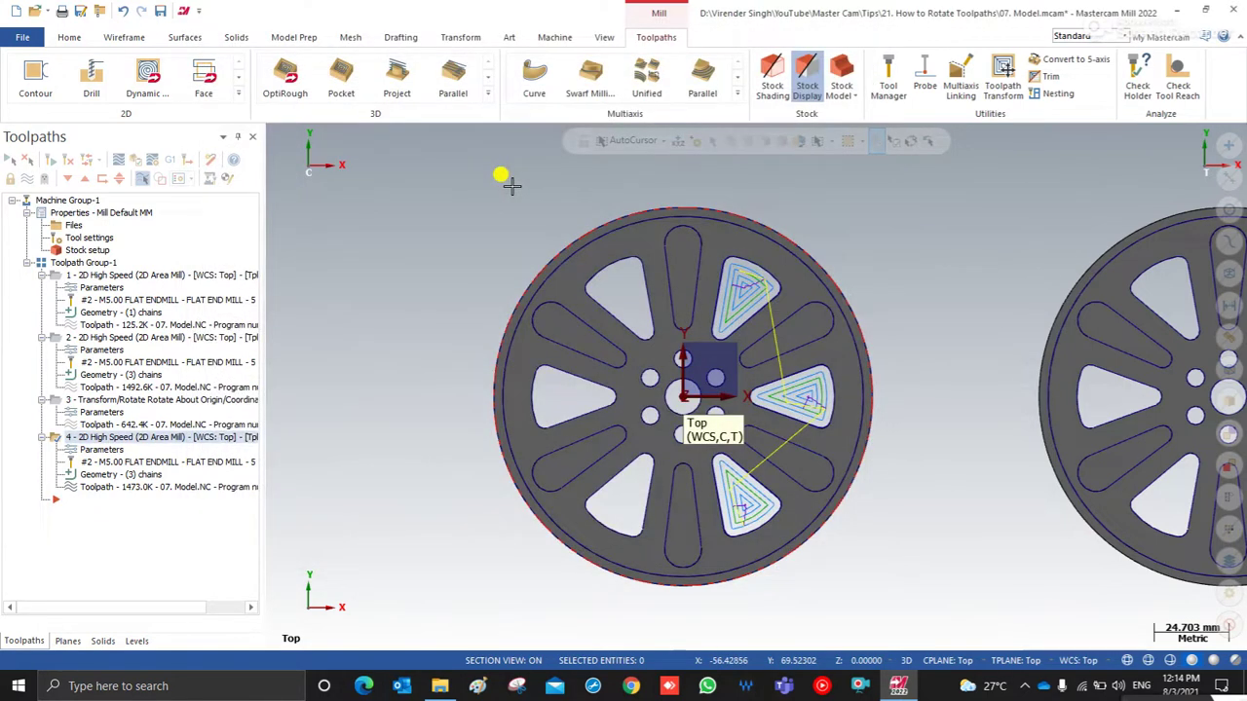
# Start another toolpath transform of type Translate, with both wheels fitted in the view.
pyautogui.rightClick(379, 270)
pyautogui.click(396, 323)
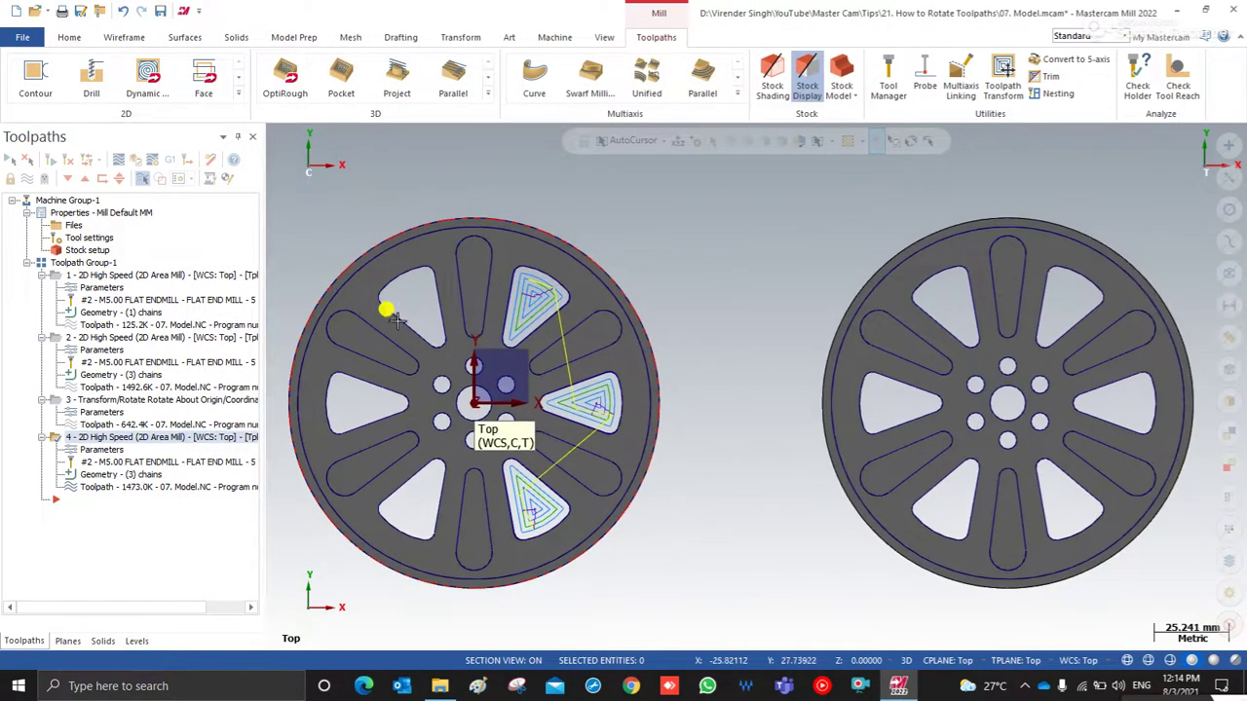
pyautogui.scroll(-2, 626, 458)
pyautogui.scroll(2, 626, 383)
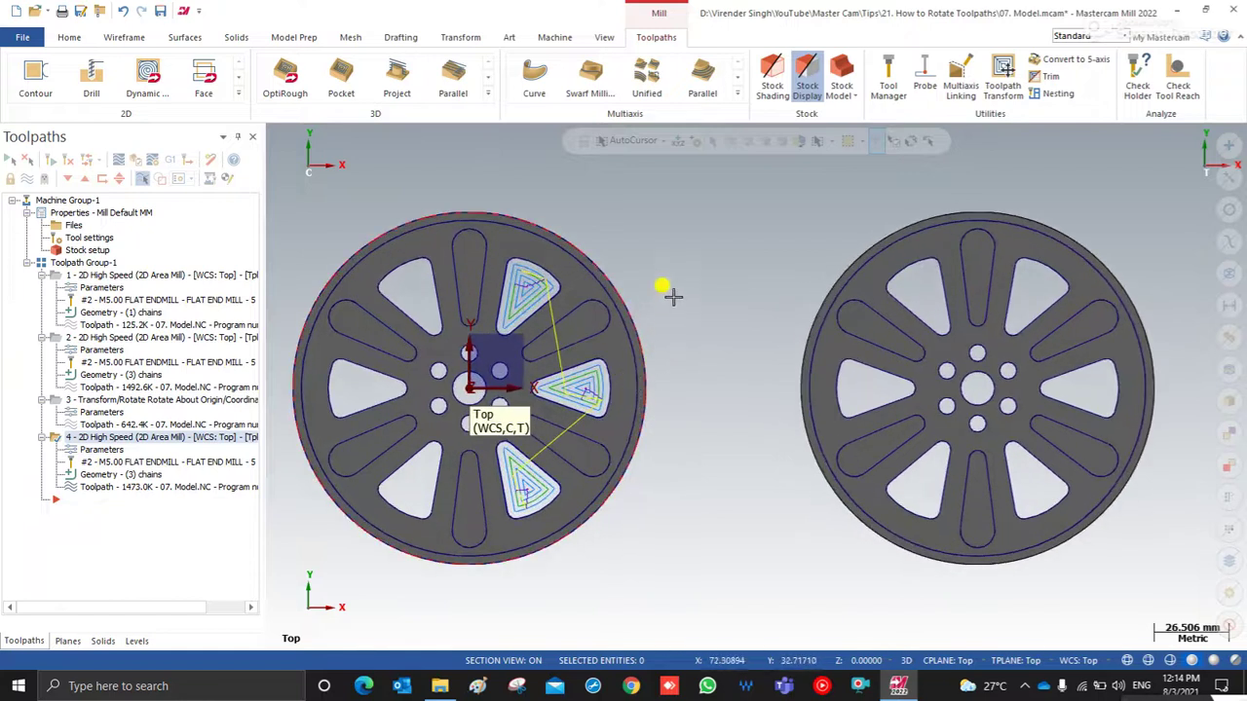
pyautogui.scroll(-1, 674, 305)
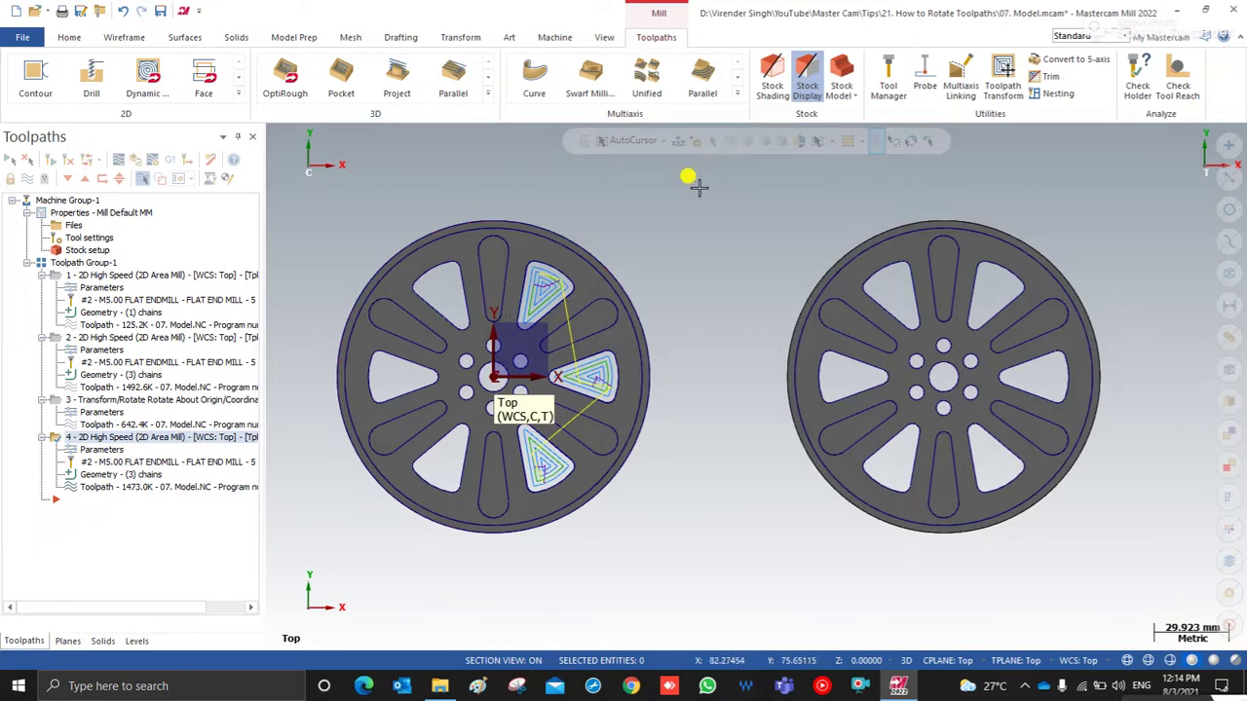
pyautogui.click(1002, 70)
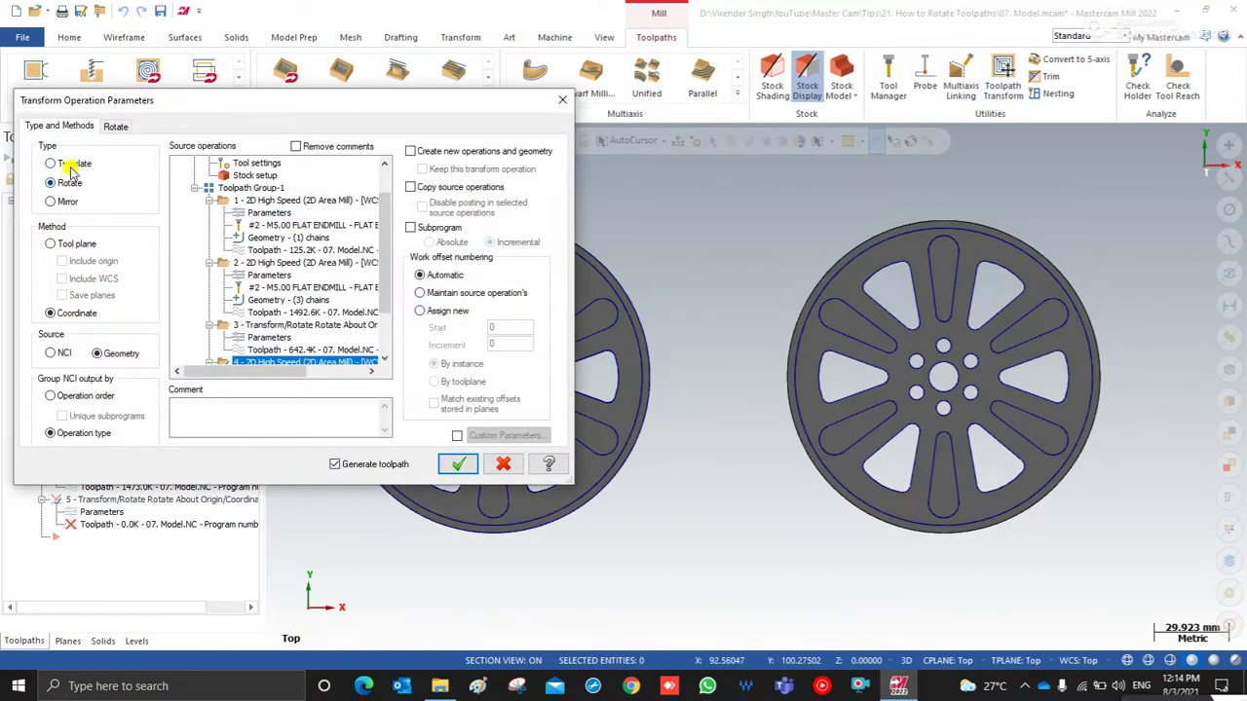
pyautogui.click(70, 166)
pyautogui.moveTo(404, 103); pyautogui.dragTo(1072, 14)
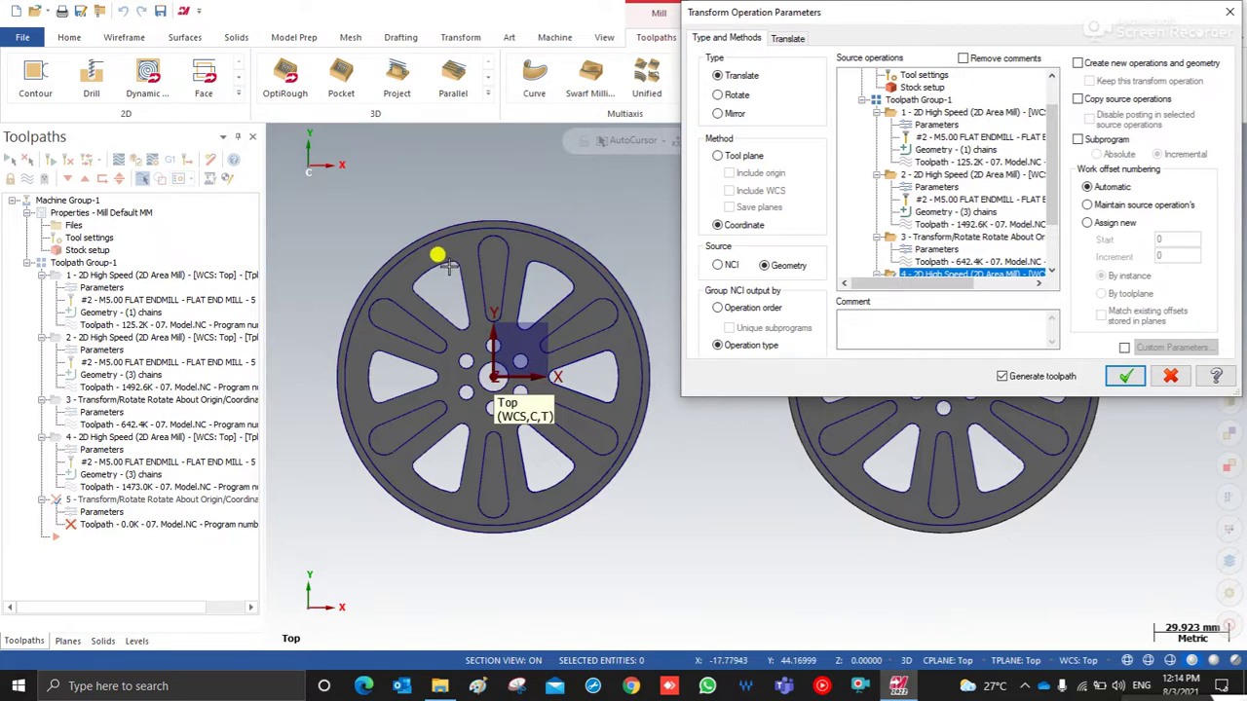
pyautogui.moveTo(1018, 32); pyautogui.dragTo(467, 85)
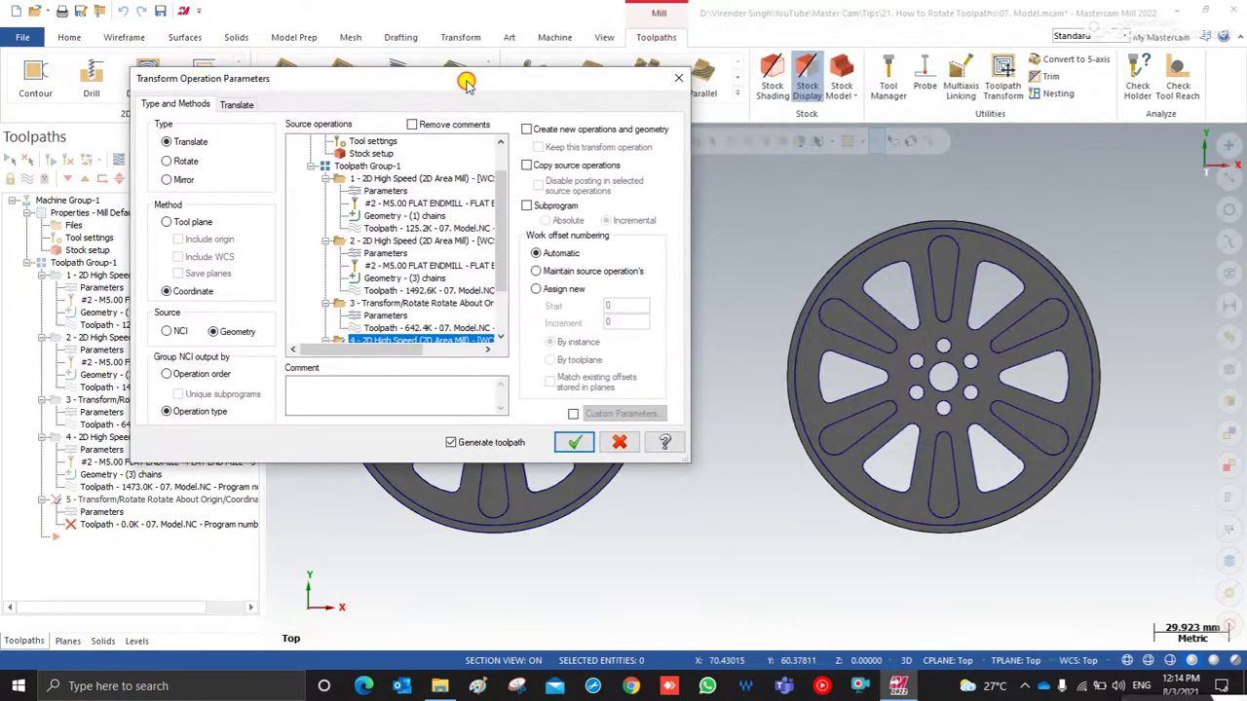
# Choose the whole Toolpath Group-1 as the source operations, with Create new operations and geometry off.
pyautogui.click(357, 166)
pyautogui.moveTo(500, 181)
pyautogui.mouseDown()
pyautogui.moveTo(492, 259)
pyautogui.moveTo(506, 161)
pyautogui.mouseUp()
pyautogui.click(351, 192)
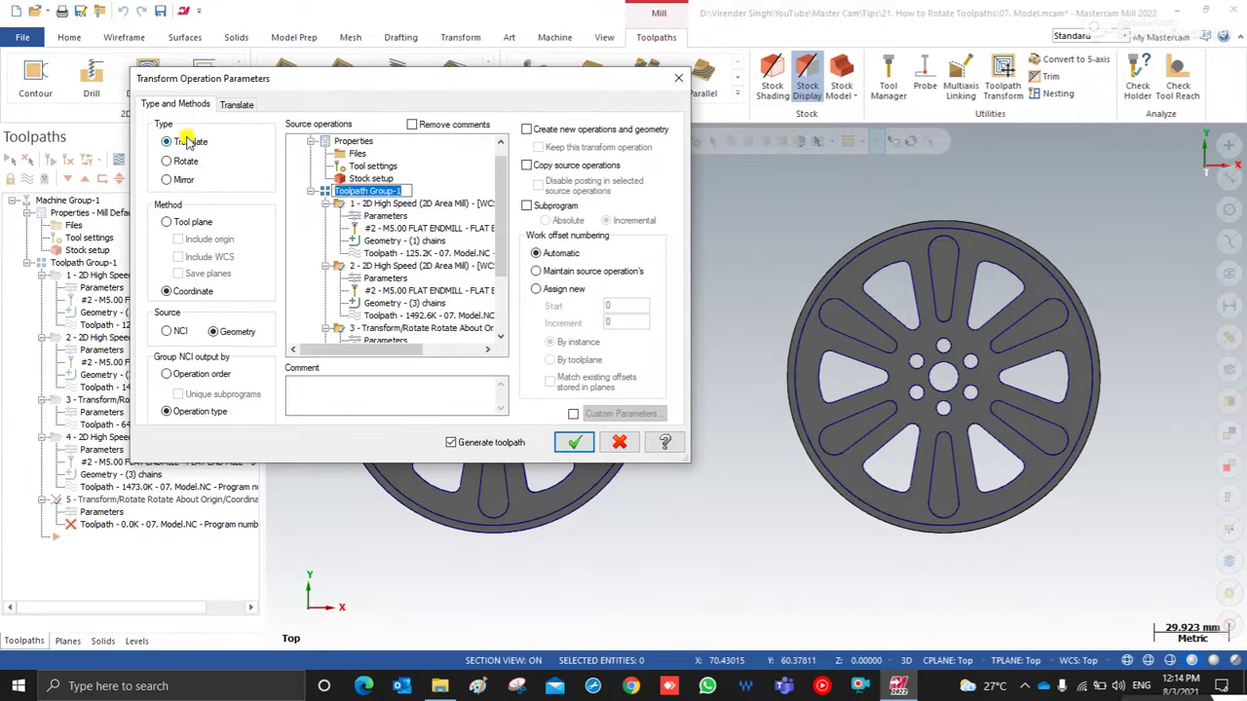
pyautogui.click(529, 131)
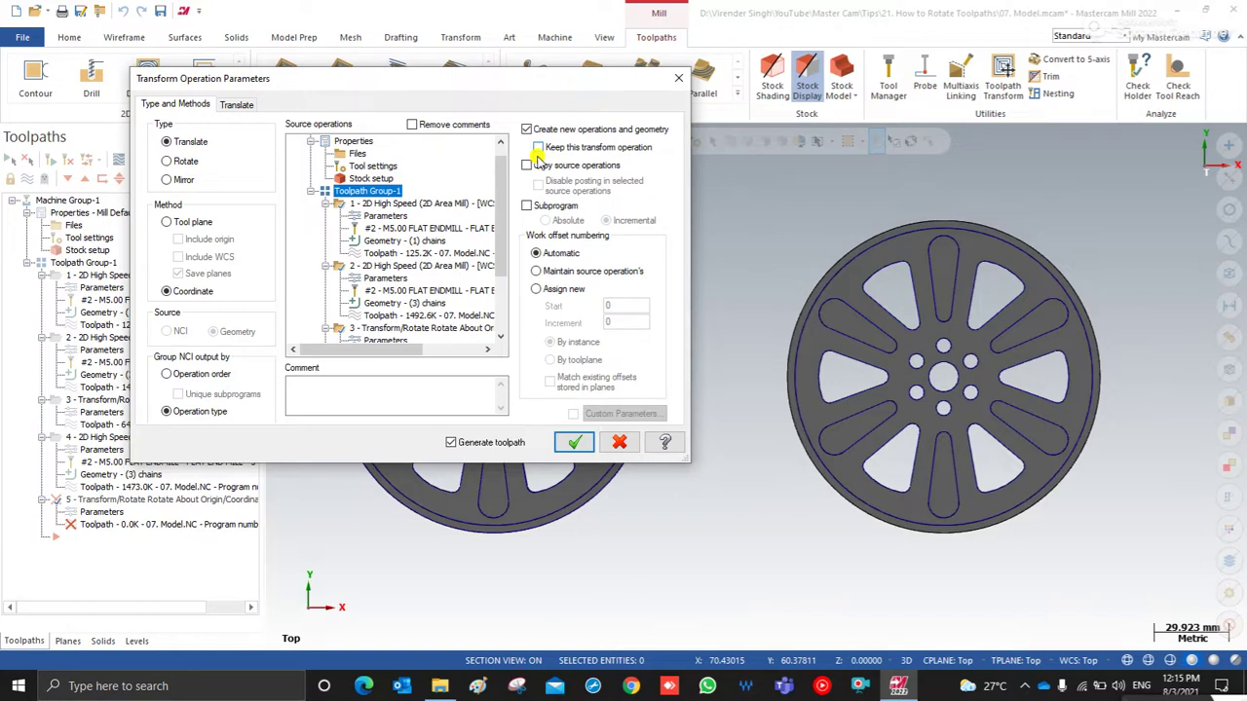
pyautogui.click(527, 130)
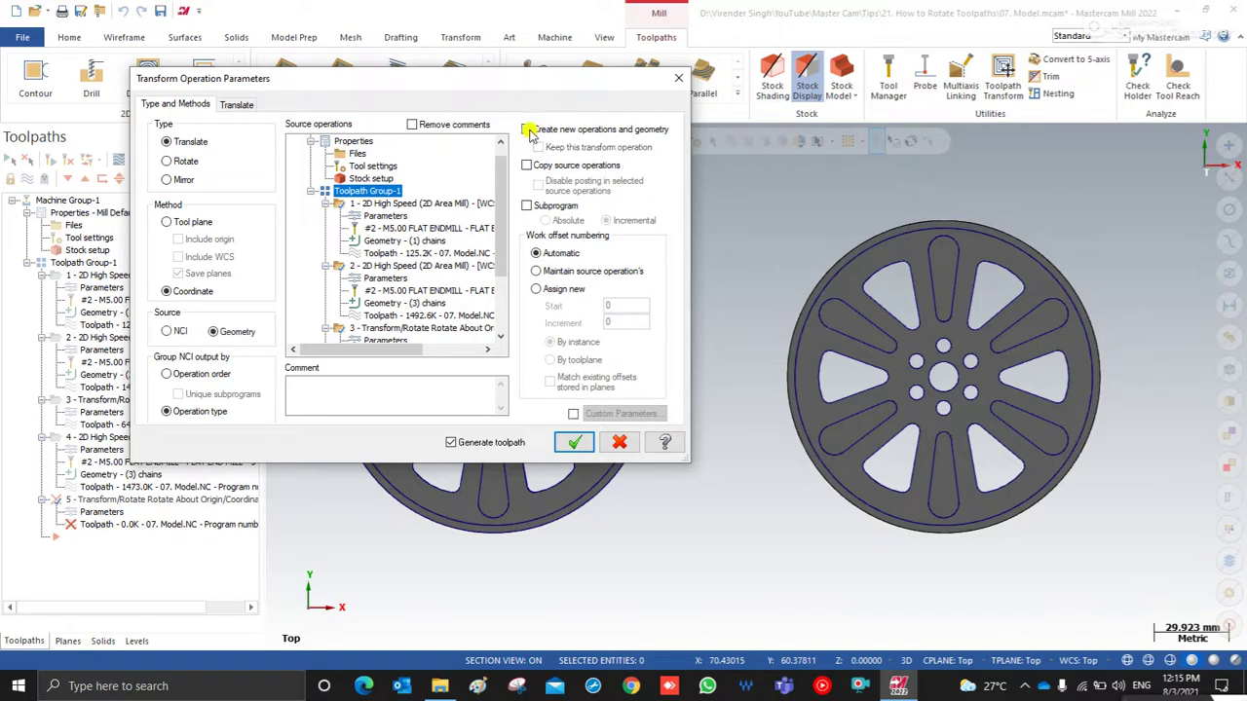
# Set the translate method to Between points and pick the centre of the wheel at the origin as the from point.
pyautogui.click(237, 104)
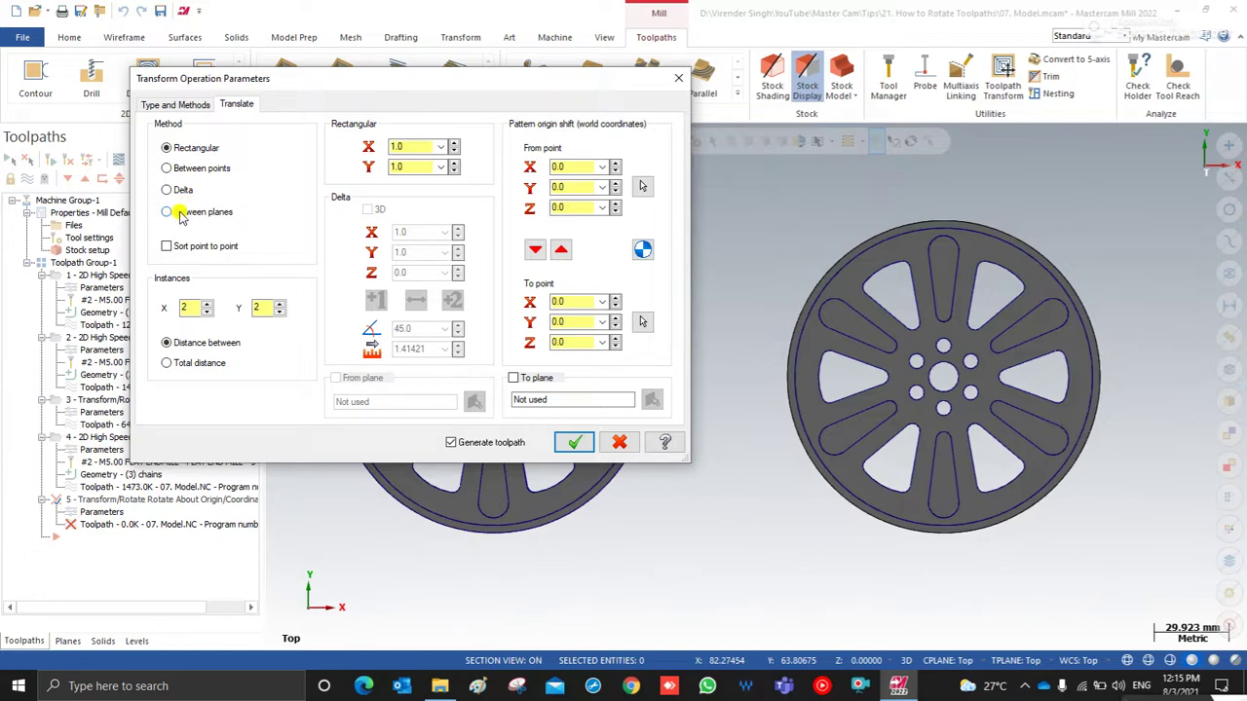
pyautogui.click(172, 170)
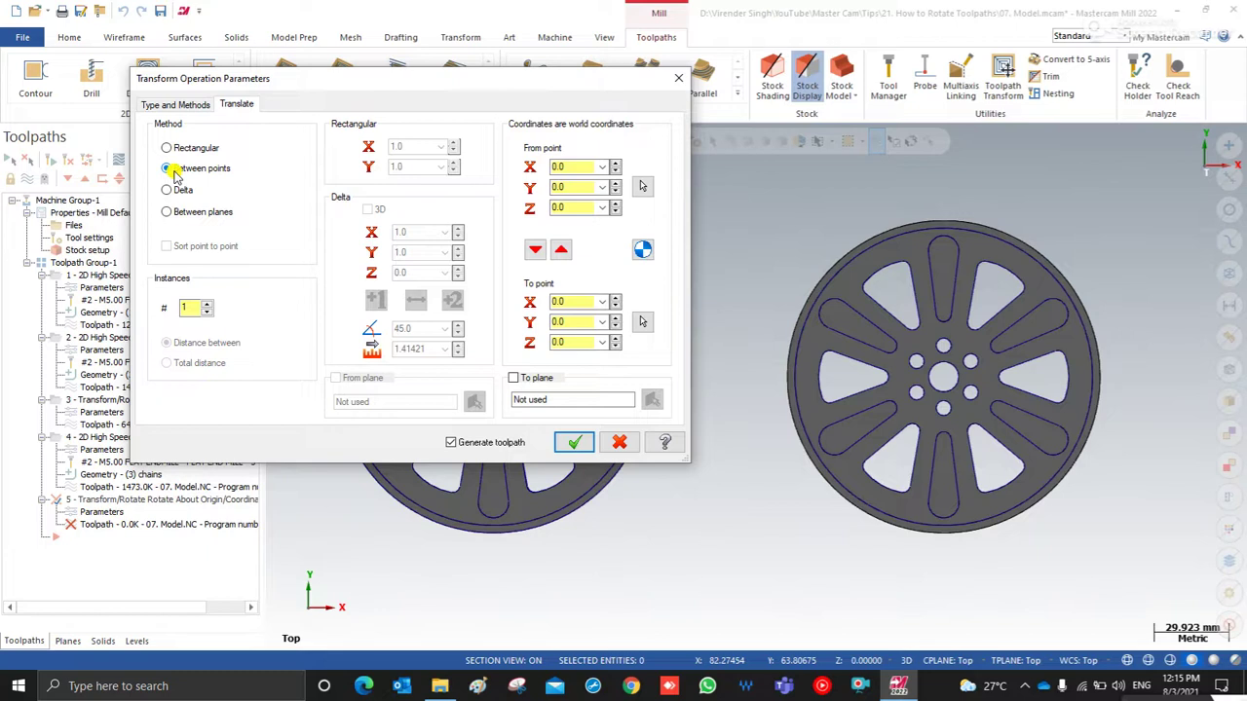
pyautogui.click(642, 186)
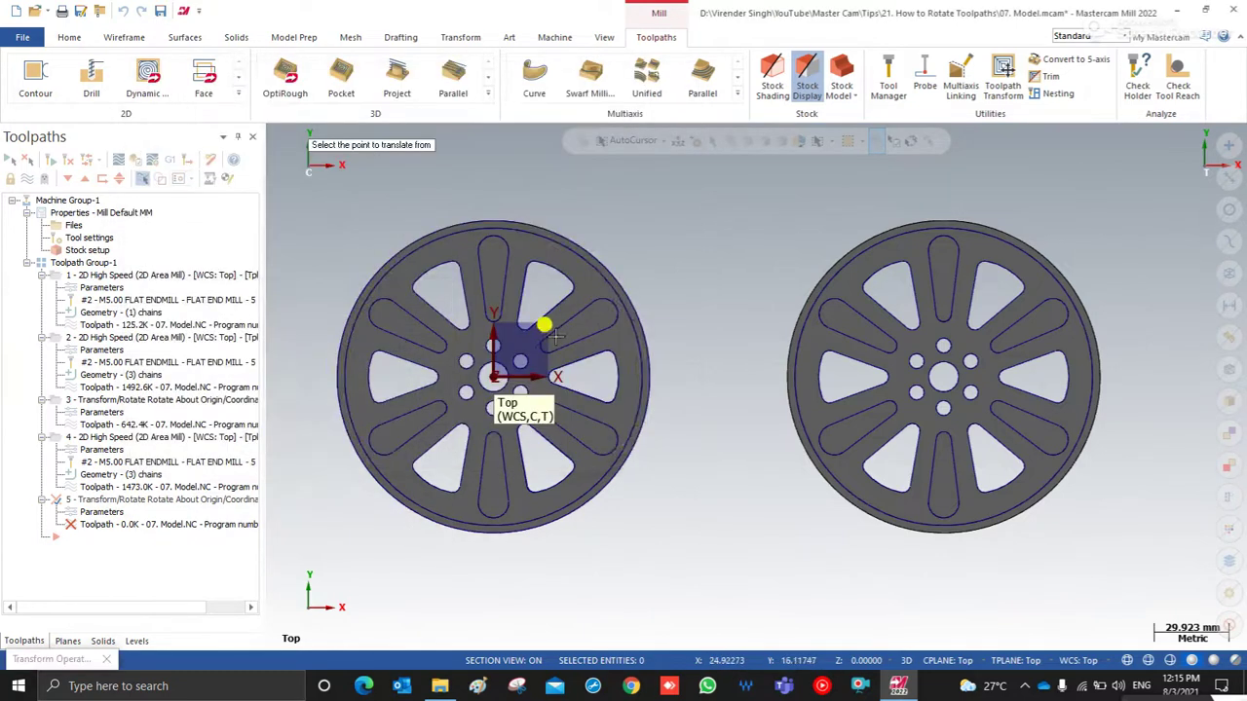
pyautogui.click(495, 378)
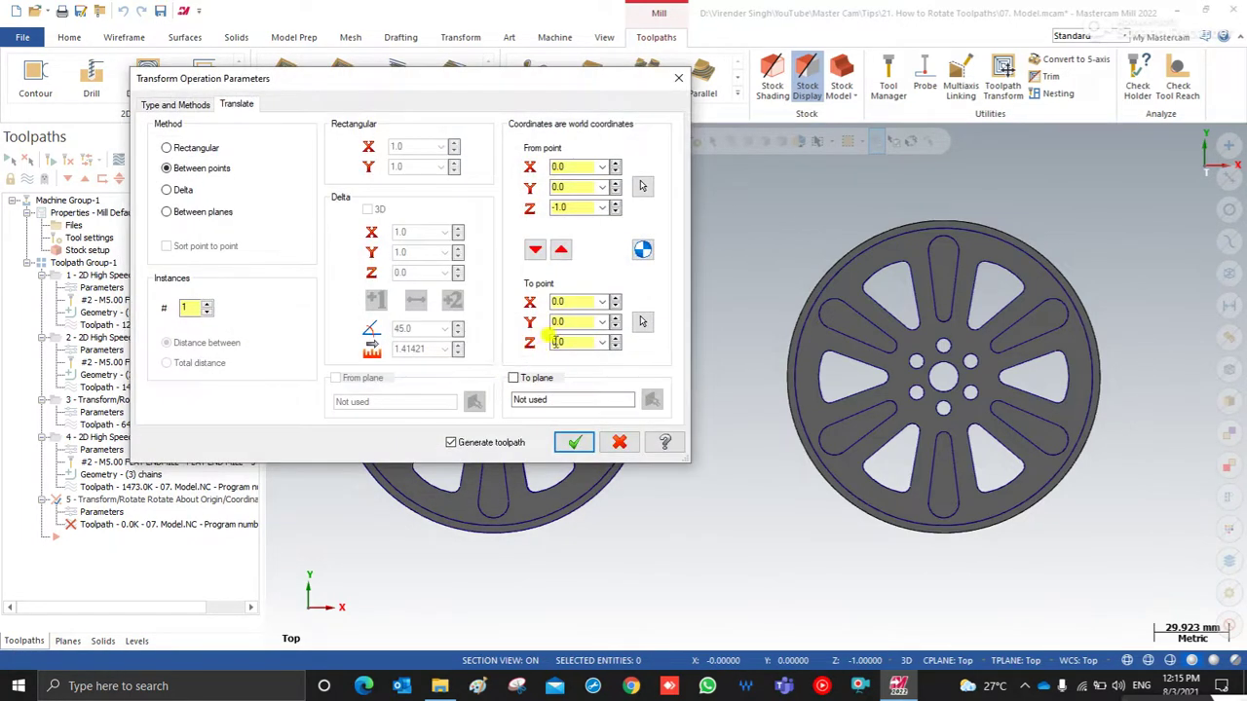
# Re-pick the from point at the top centre of the wheel at the origin, at X 0, Y 0, Z 0.
pyautogui.click(642, 186)
pyautogui.moveTo(520, 348); pyautogui.dragTo(539, 283, button='middle')
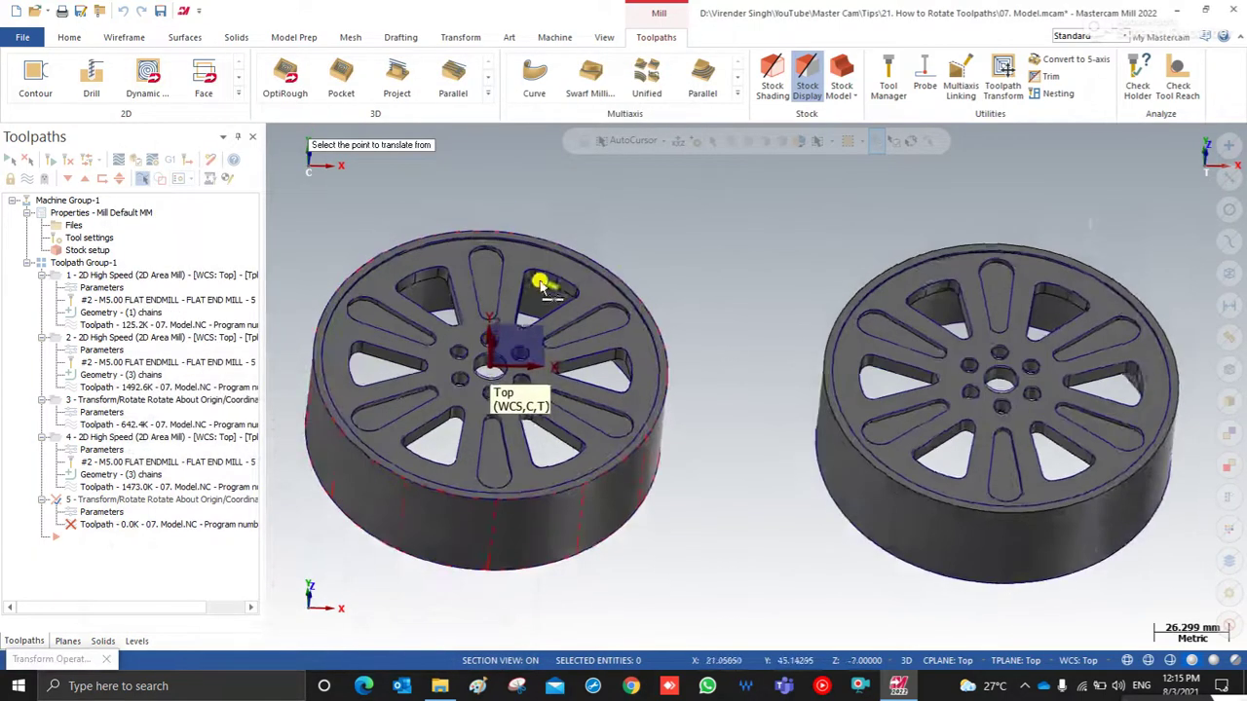
pyautogui.scroll(2, 497, 330)
pyautogui.click(495, 376)
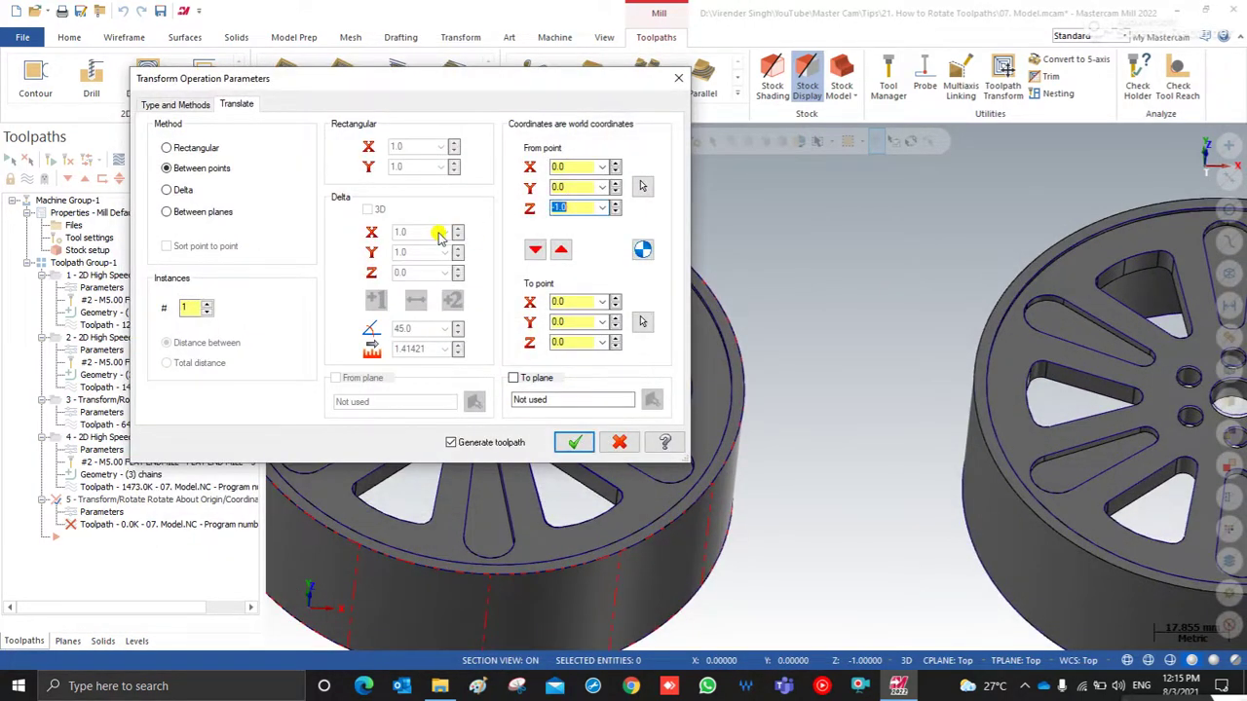
# Pick the top centre of the second wheel as the to point, at X 180, Y 0, Z 0.
pyautogui.click(642, 322)
pyautogui.scroll(-3, 485, 331)
pyautogui.scroll(2, 916, 292)
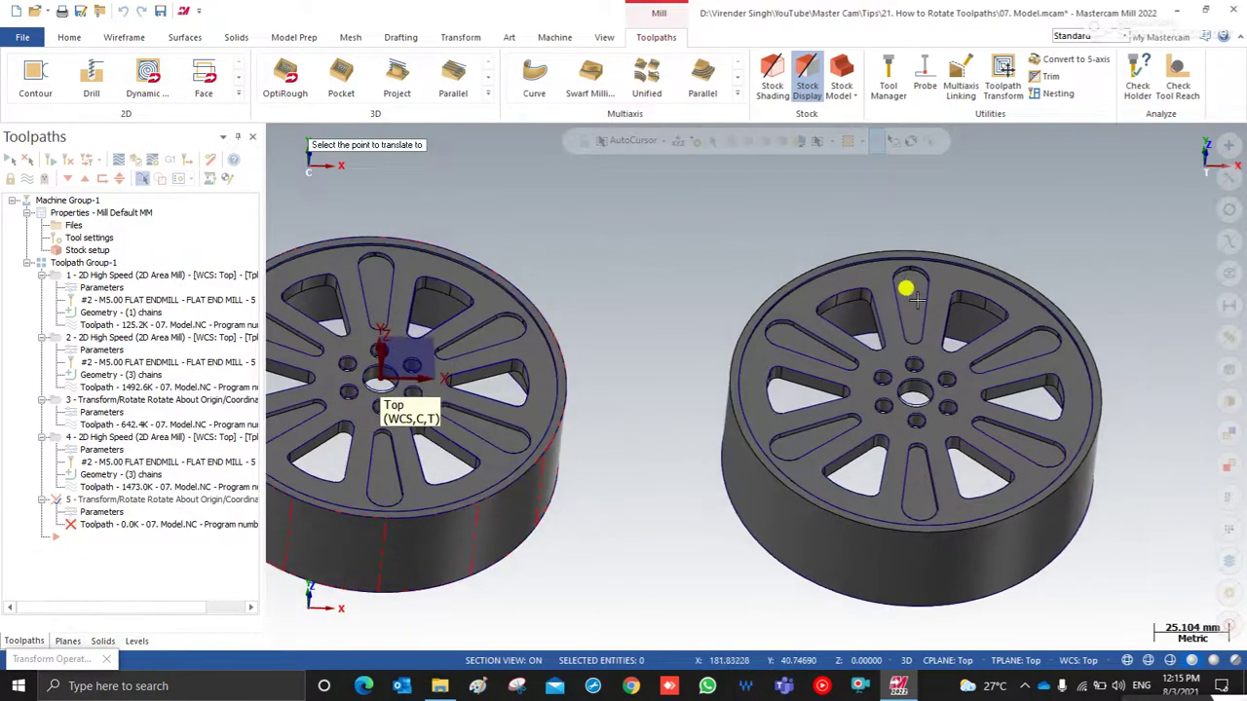
pyautogui.click(933, 244)
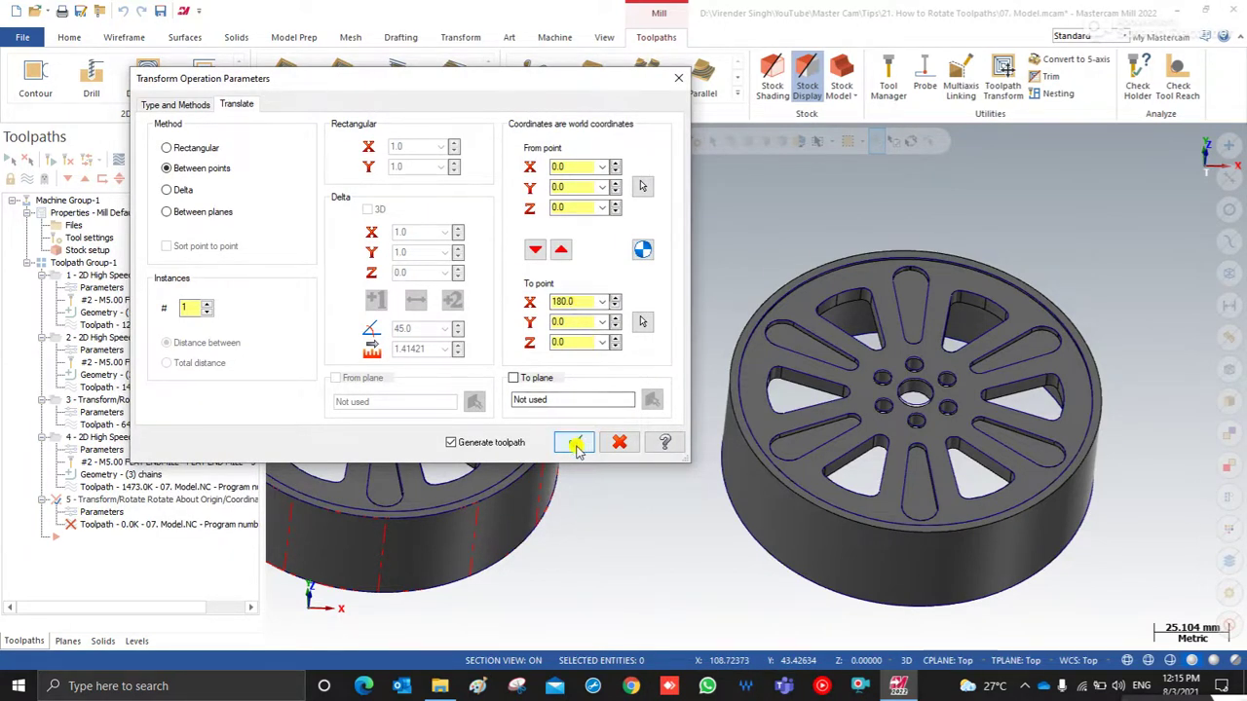
# Enable the from plane and to plane options, both set to Top, and generate the translated toolpath.
pyautogui.click(516, 380)
pyautogui.click(360, 379)
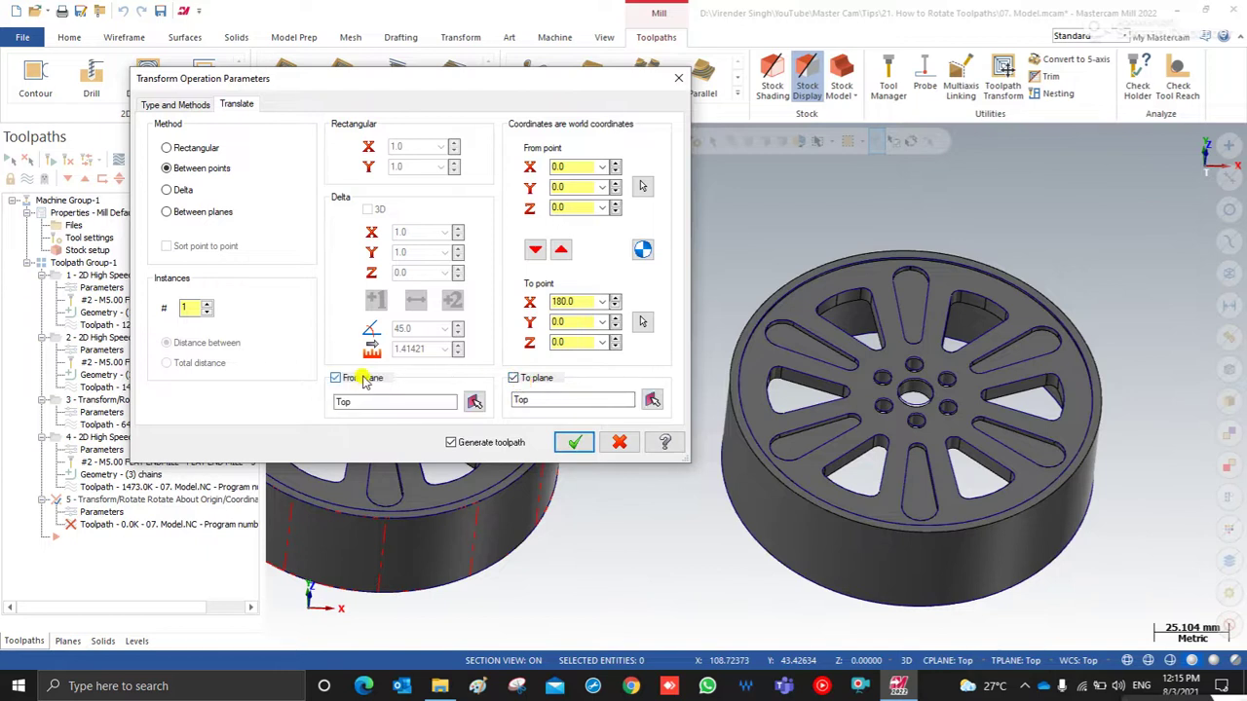
pyautogui.click(571, 441)
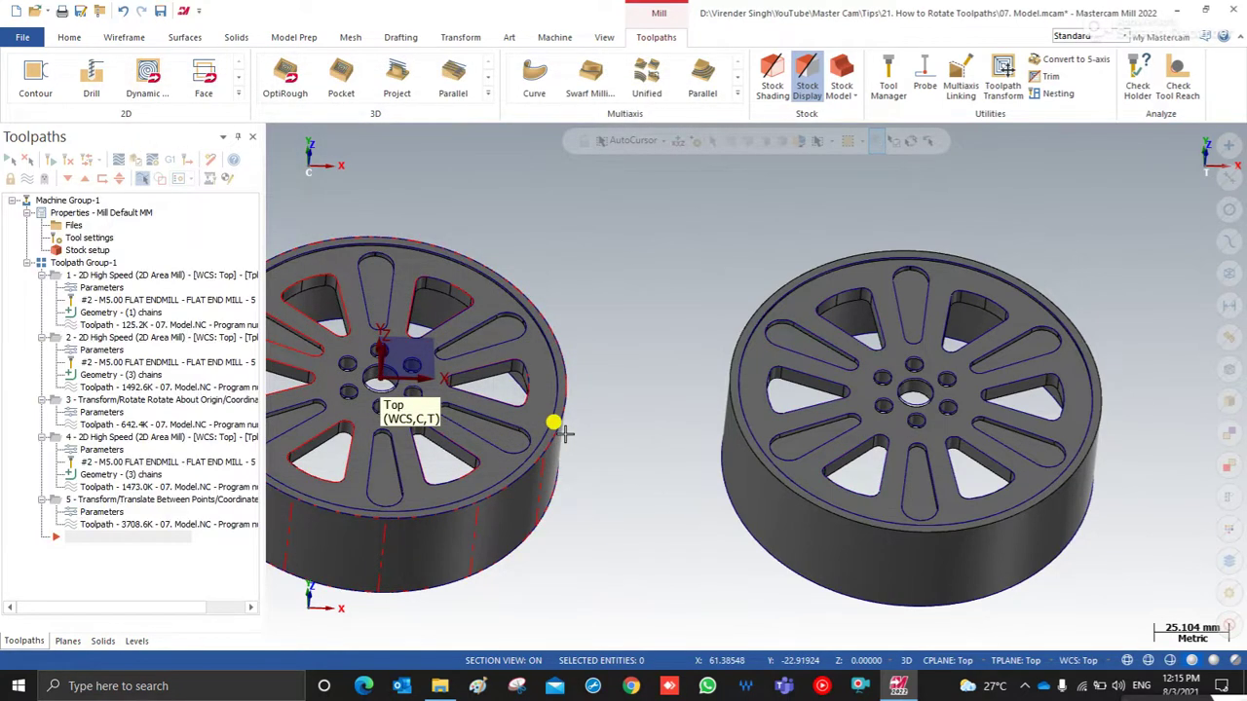
# Examine the translated toolpath on the second wheel in top and tilted views and compare it with the source operations' toolpaths.
pyautogui.click(136, 499)
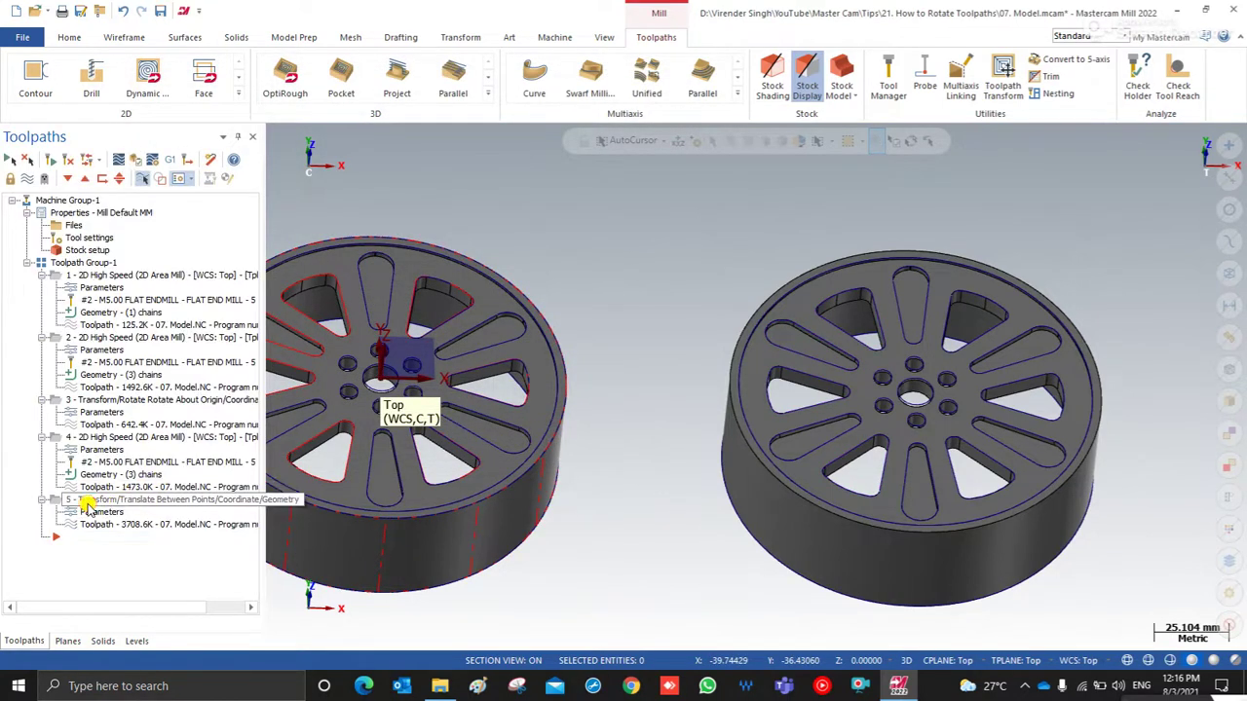
pyautogui.rightClick(594, 285)
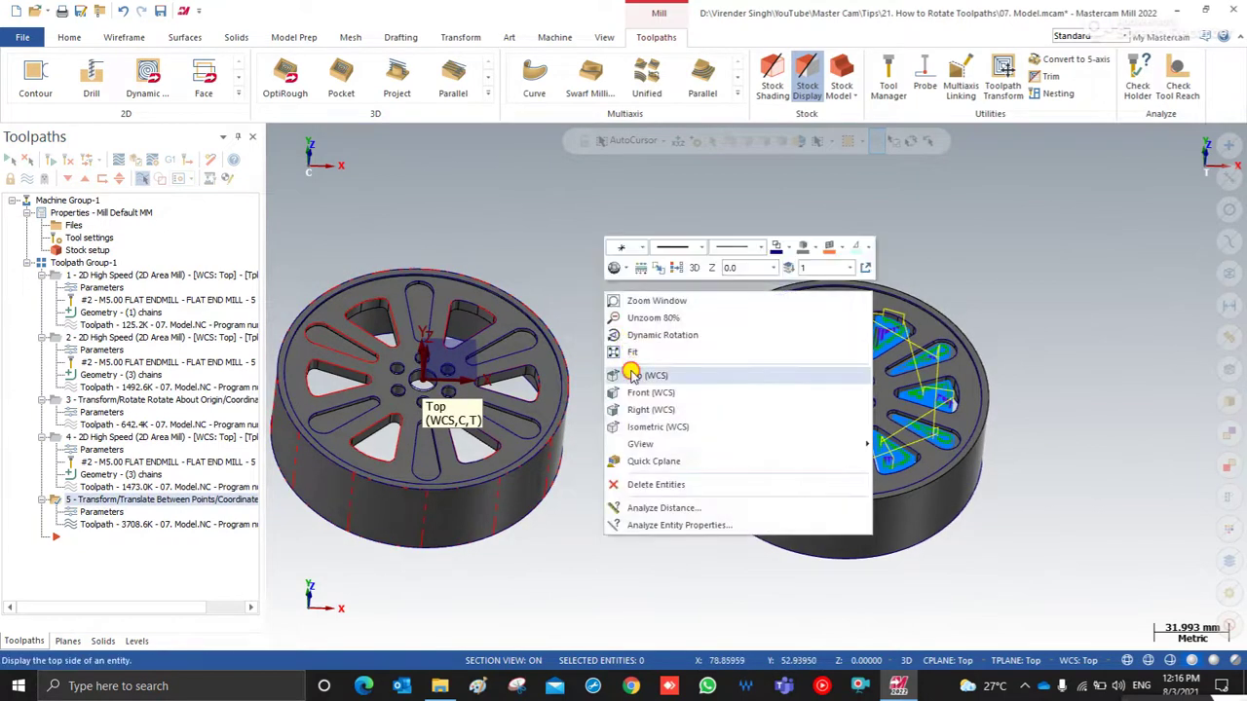
pyautogui.click(629, 370)
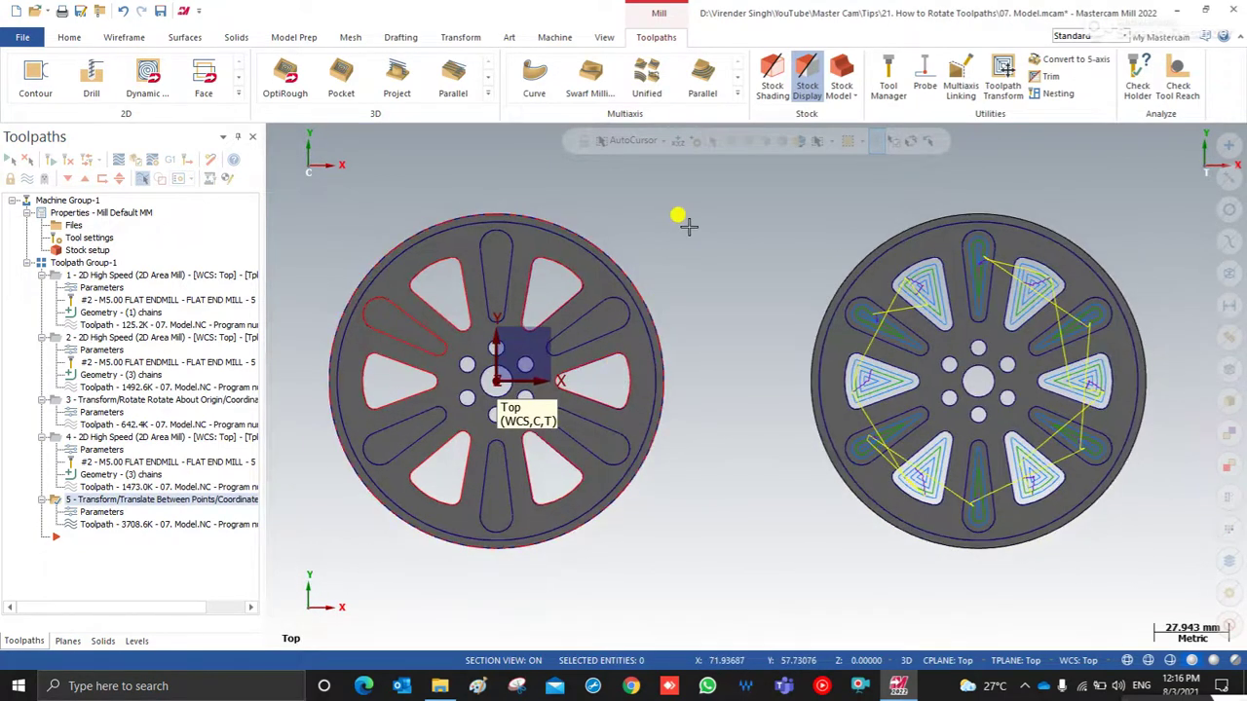
pyautogui.rightClick(680, 212)
pyautogui.press('Escape')
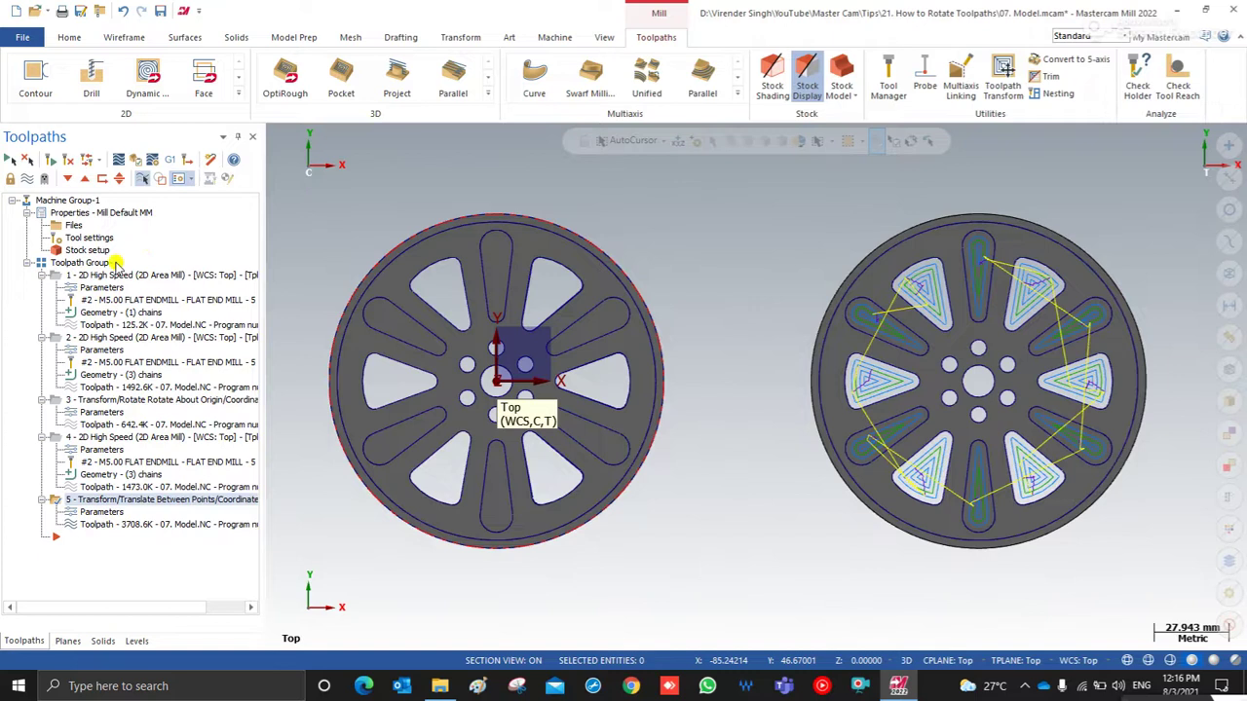
pyautogui.click(77, 276)
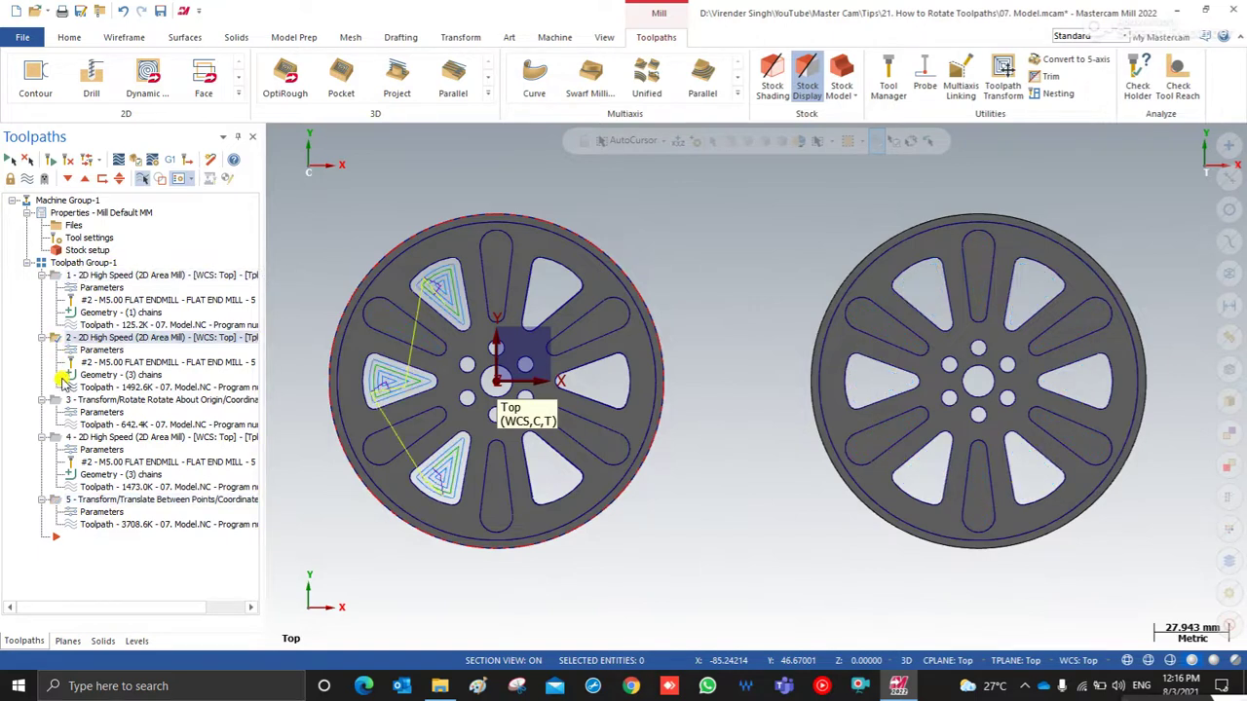
pyautogui.click(60, 439)
pyautogui.click(60, 500)
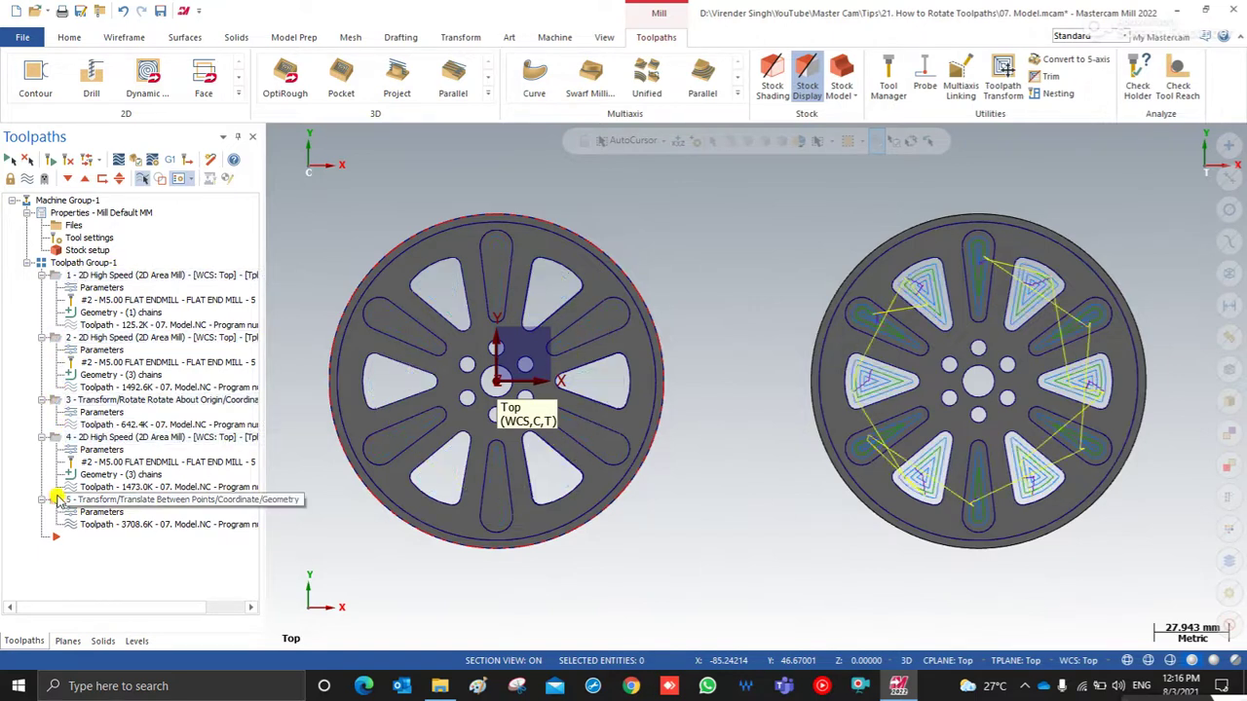
pyautogui.scroll(1, 876, 390)
pyautogui.moveTo(870, 405); pyautogui.dragTo(828, 312, button='middle')
pyautogui.rightClick(730, 239)
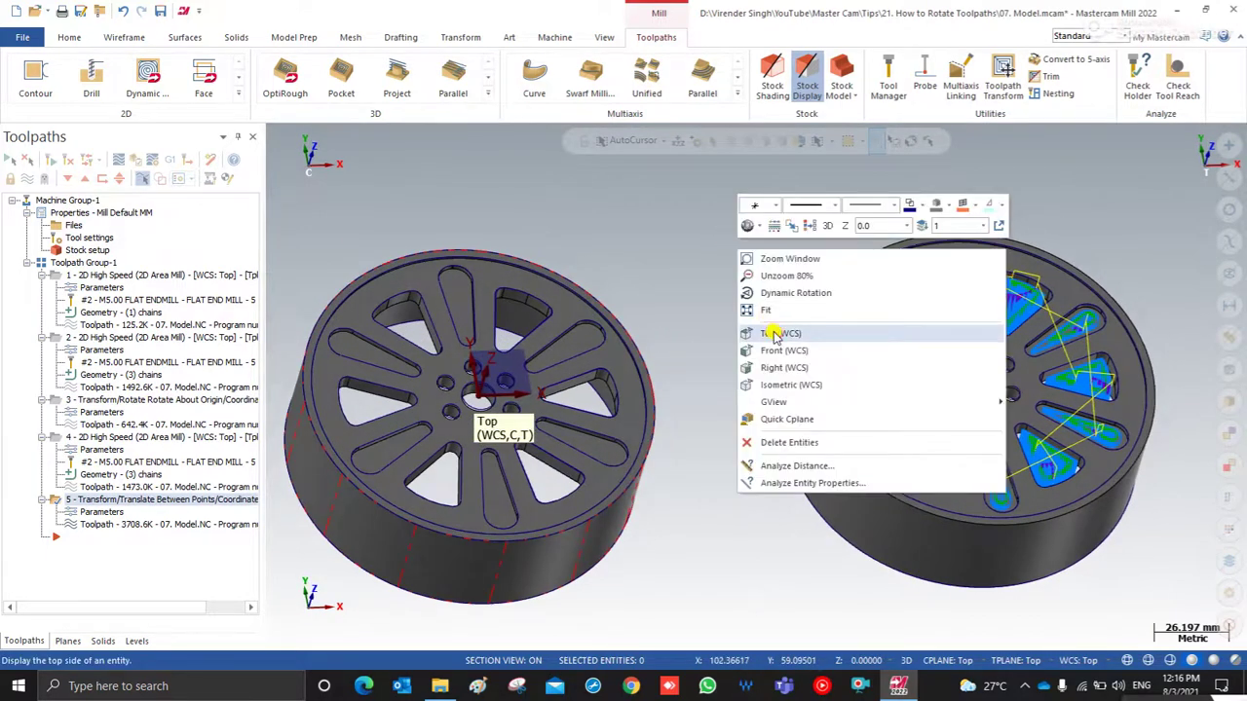
pyautogui.click(771, 332)
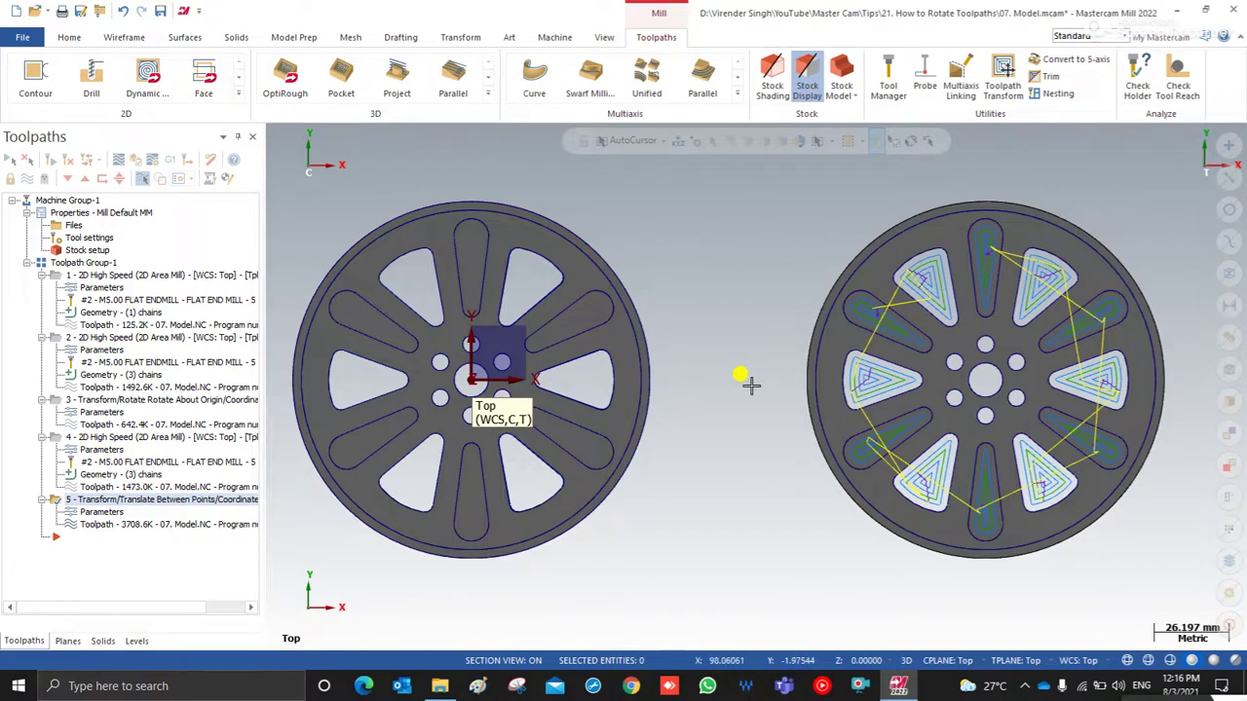
pyautogui.scroll(-1, 740, 336)
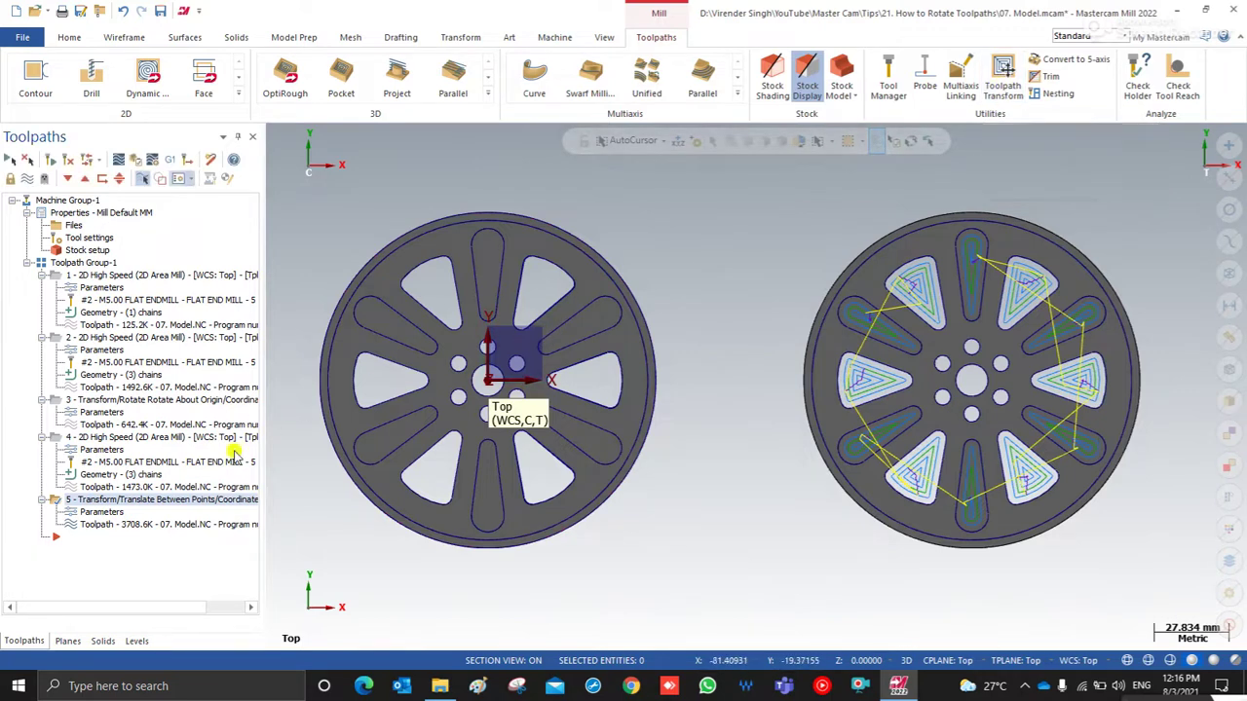
# Review the type and method settings of the translate operation, keeping the Coordinate method, and close its parameters.
pyautogui.click(88, 514)
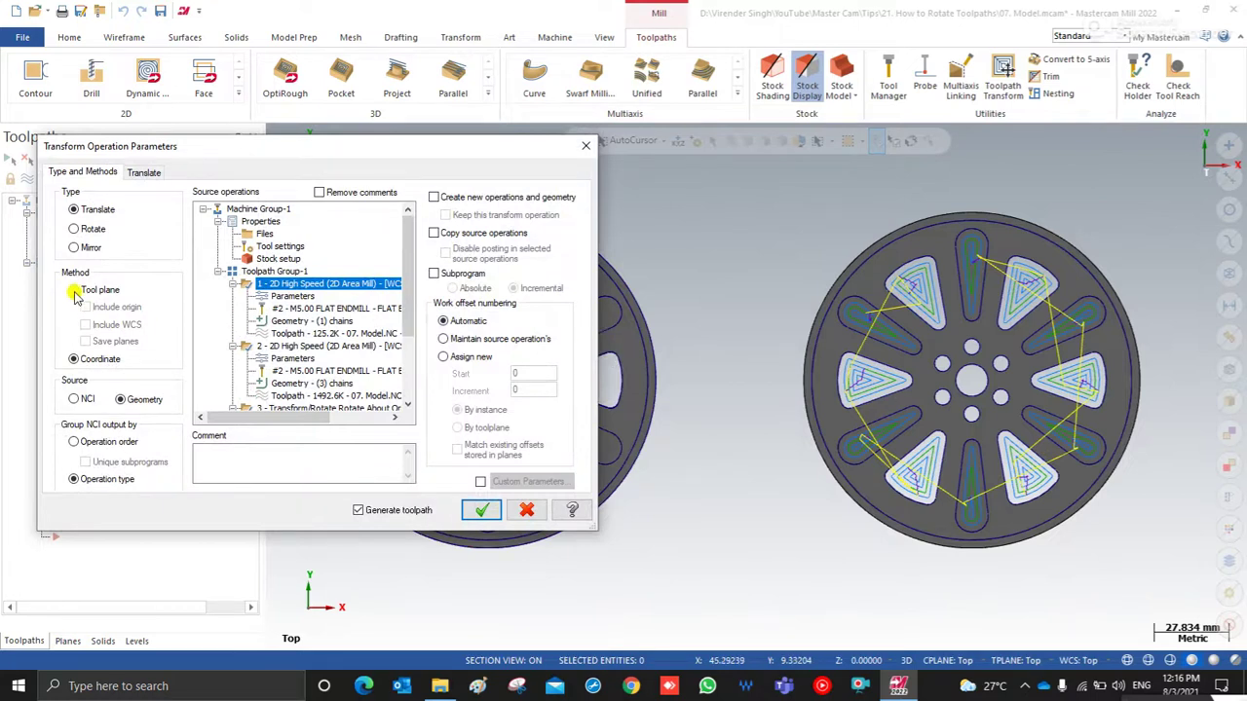
pyautogui.click(75, 359)
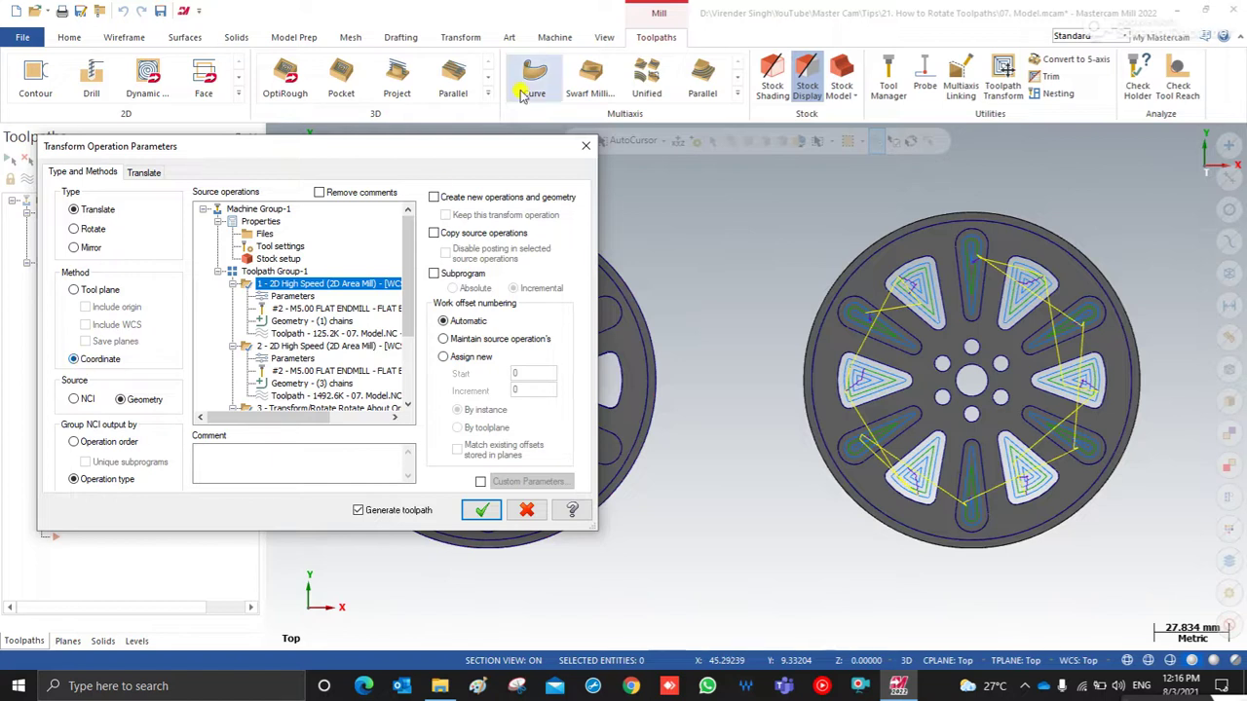
pyautogui.click(585, 145)
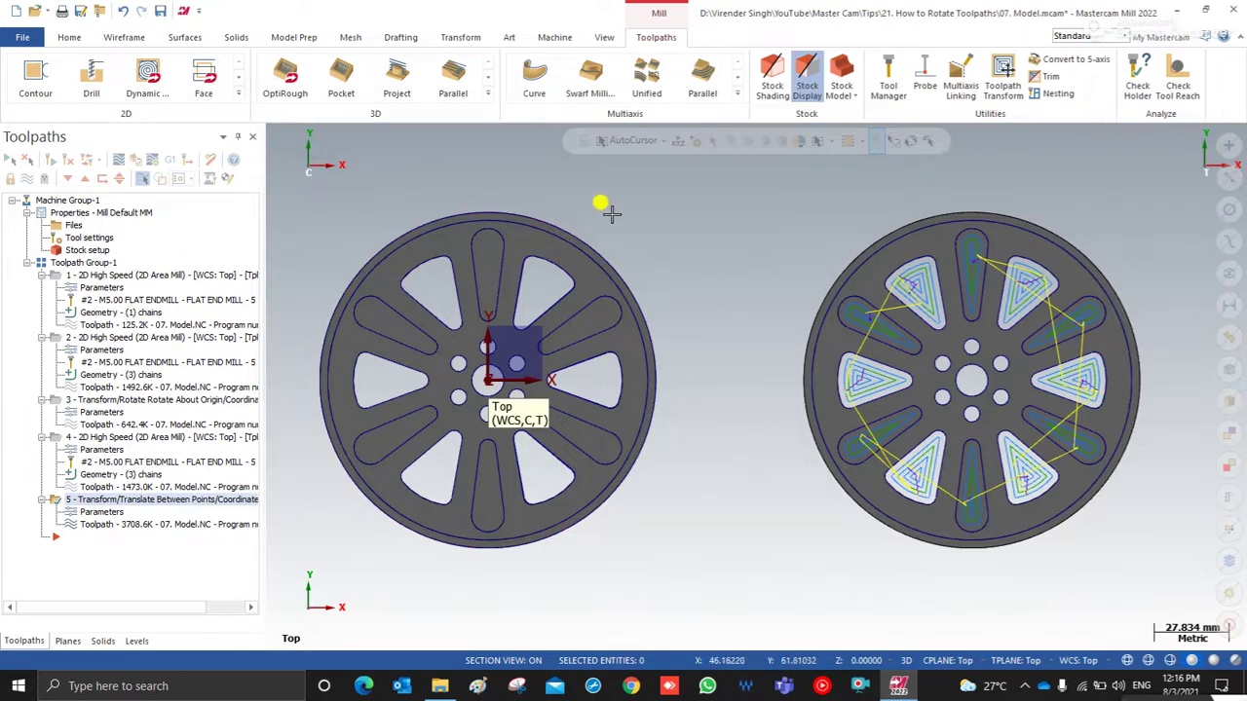
pyautogui.rightClick(600, 158)
pyautogui.click(643, 273)
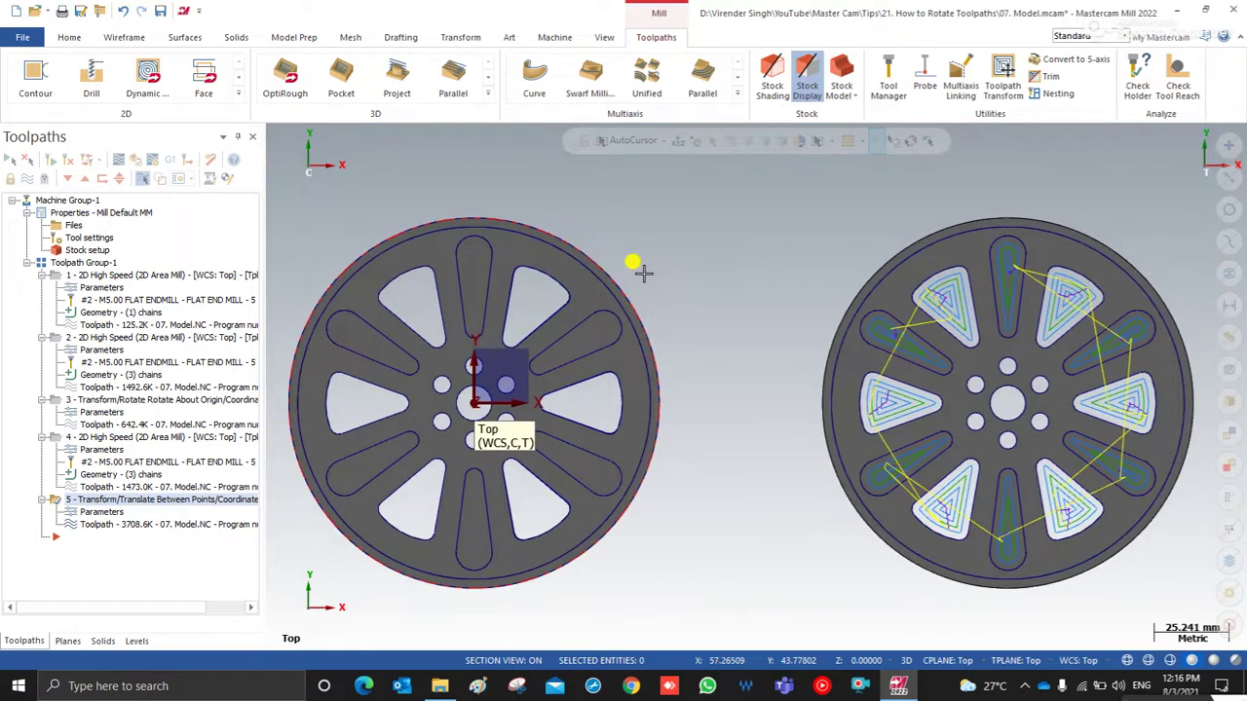
pyautogui.rightClick(668, 216)
pyautogui.click(702, 265)
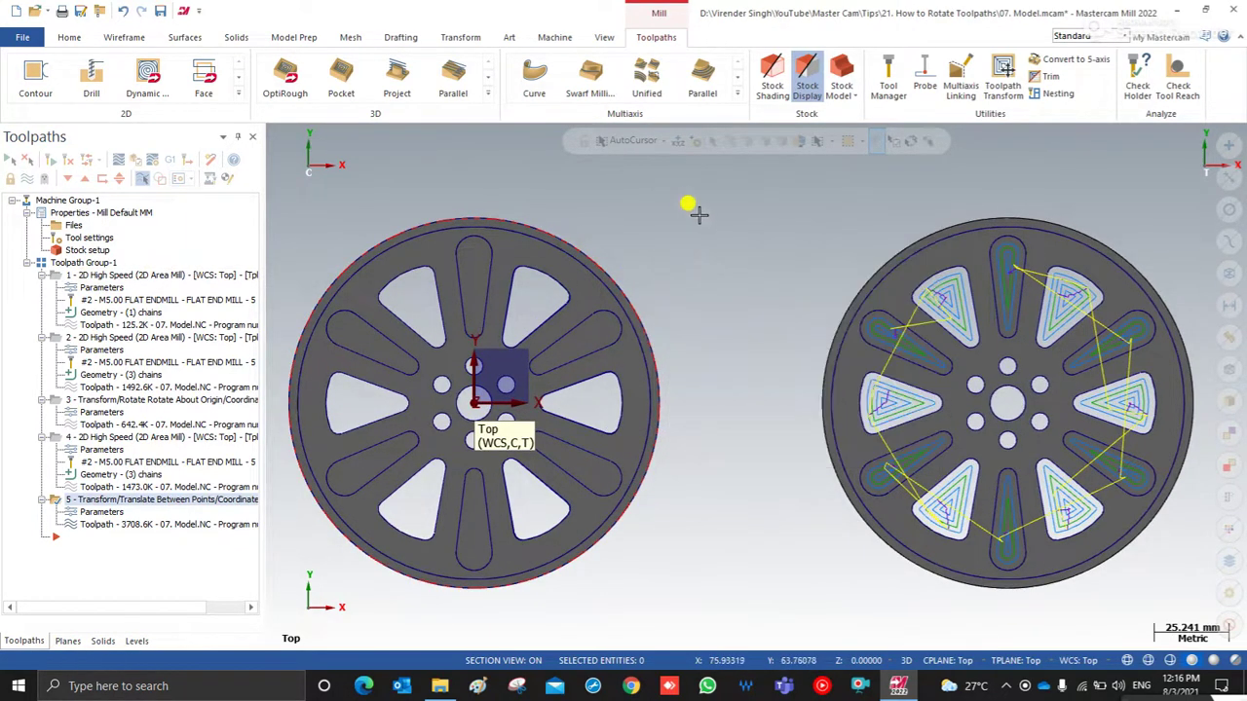
pyautogui.rightClick(689, 205)
pyautogui.click(730, 273)
pyautogui.rightClick(678, 226)
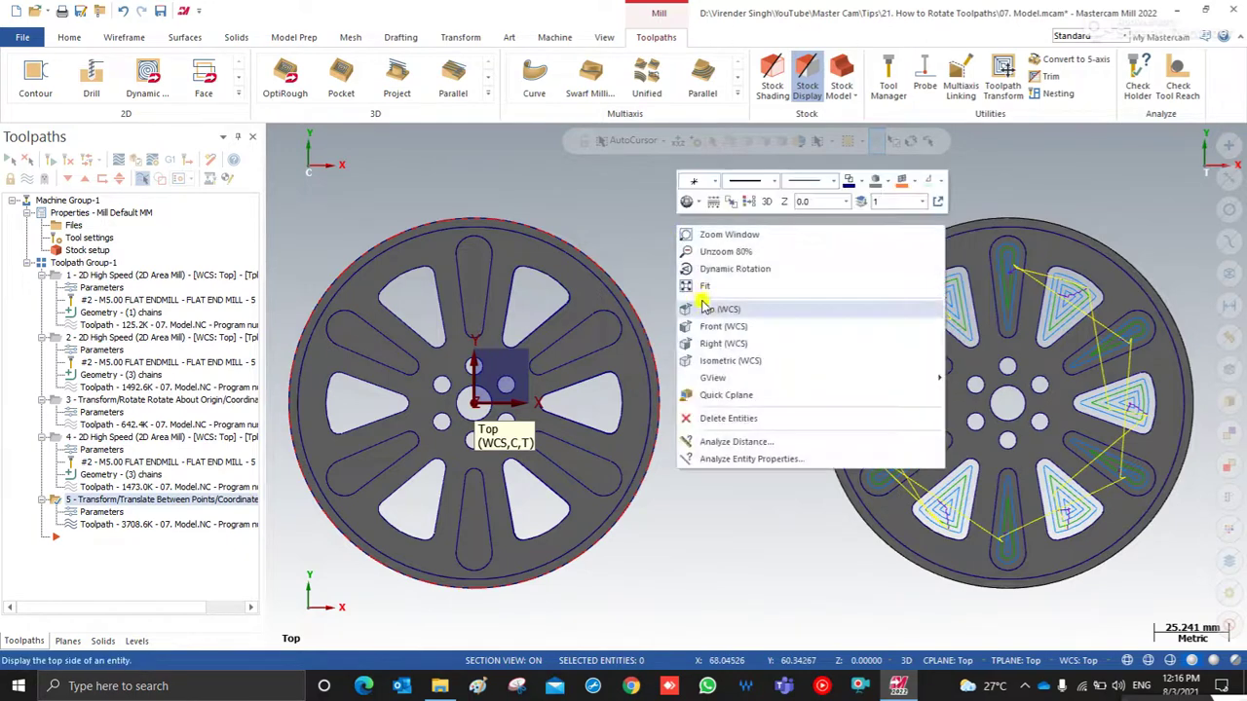
pyautogui.click(713, 359)
pyautogui.rightClick(388, 200)
pyautogui.click(419, 323)
pyautogui.rightClick(695, 223)
pyautogui.click(746, 319)
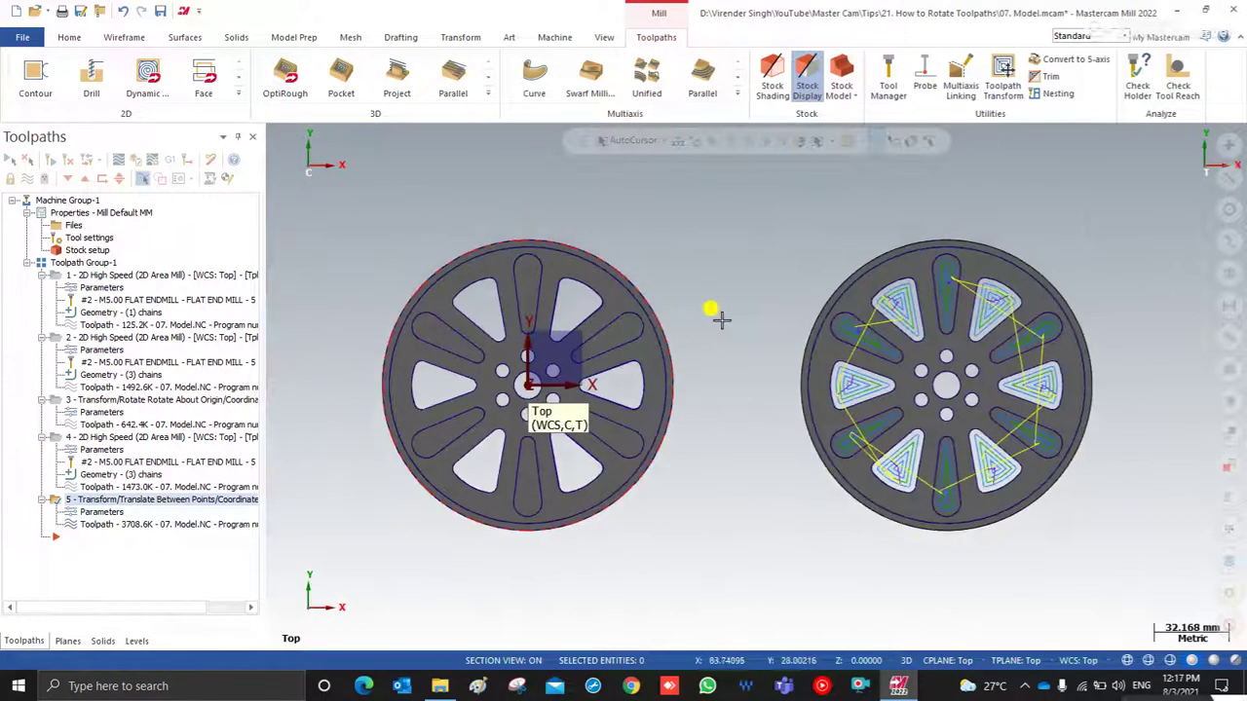
pyautogui.rightClick(685, 237)
pyautogui.click(718, 300)
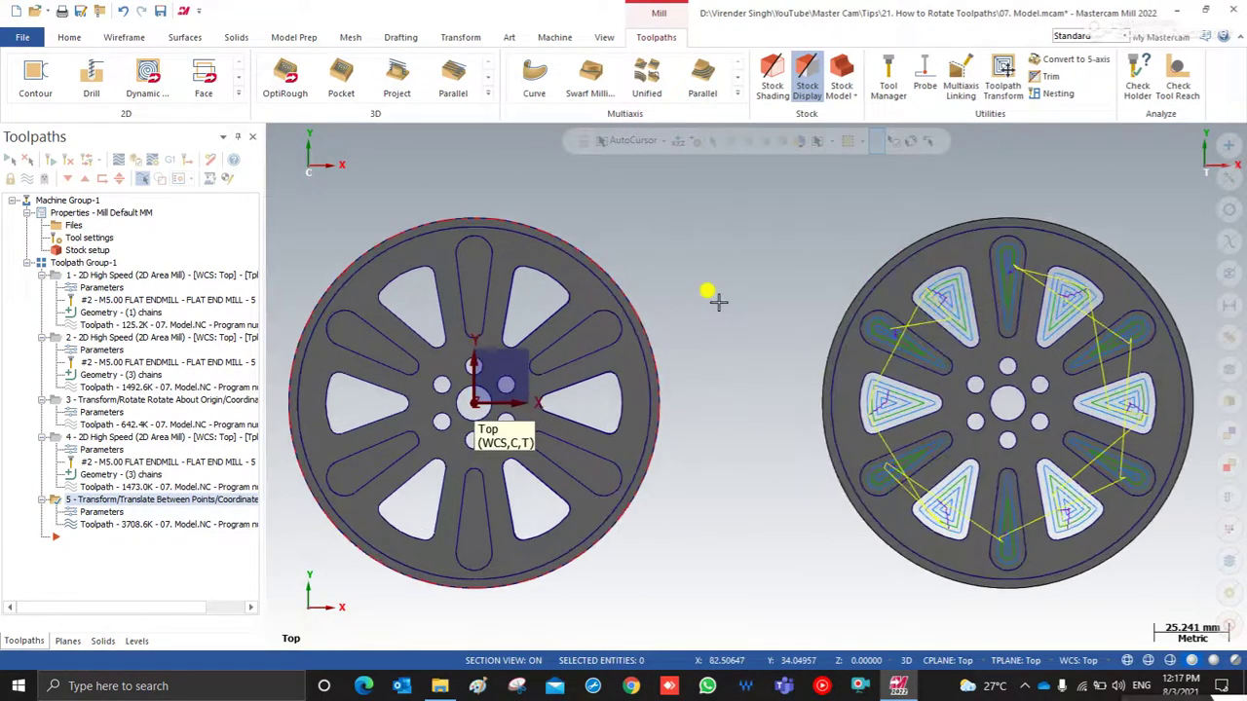